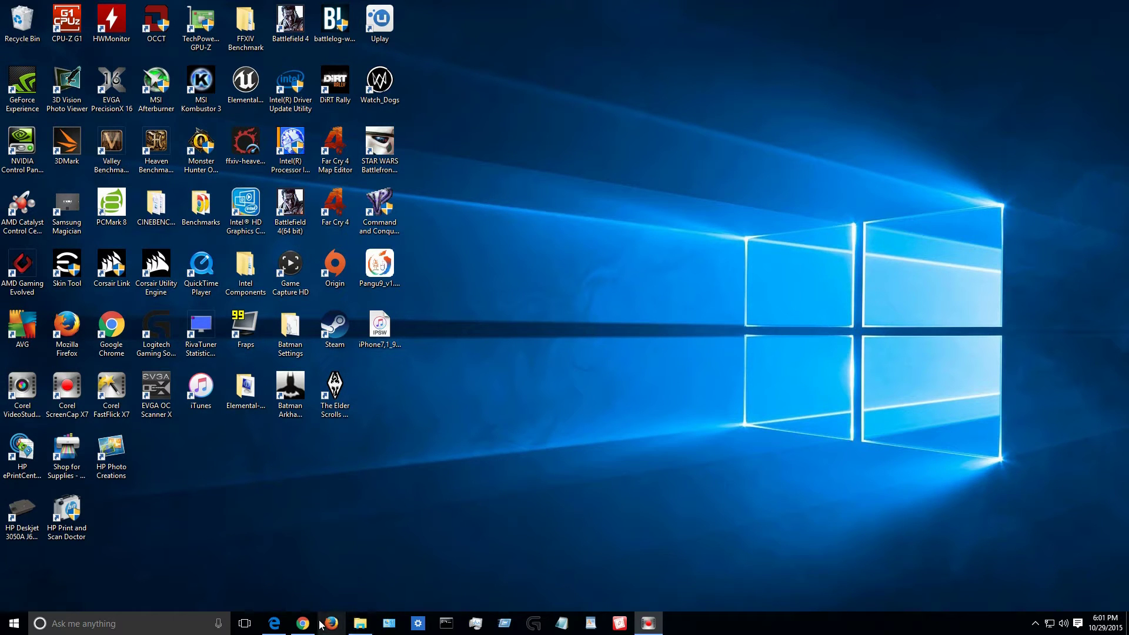
Step: Launch Logitech Gaming Software from the taskbar and raise the system volume
mouse_move(371, 620)
left_click(539, 625)
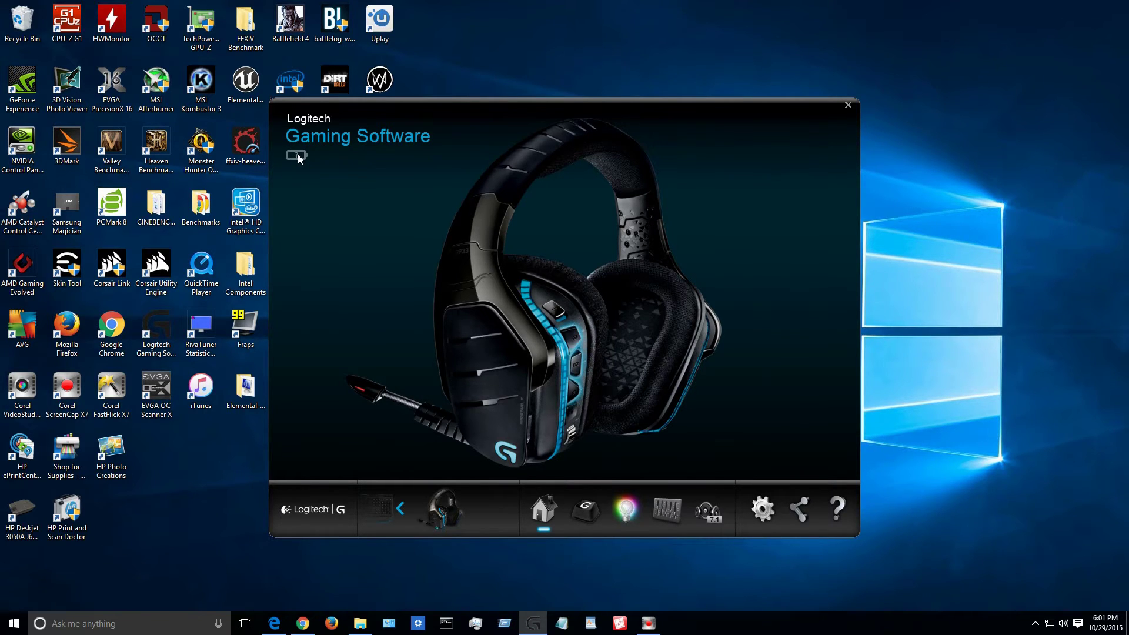
key("XF86AudioRaiseVolume")
Step: Go to the headset's G-key commands and profiles page
left_click(585, 511)
left_click(542, 510)
left_click(582, 508)
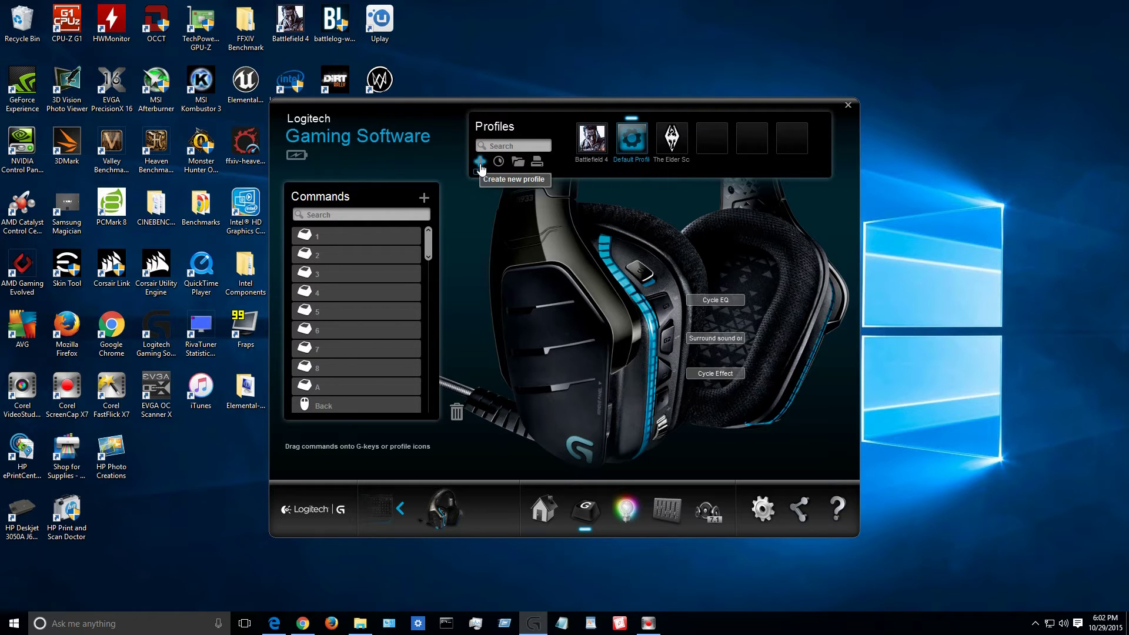
Step: Open the New Profile dialog with the + button in the Profiles panel
left_click(481, 163)
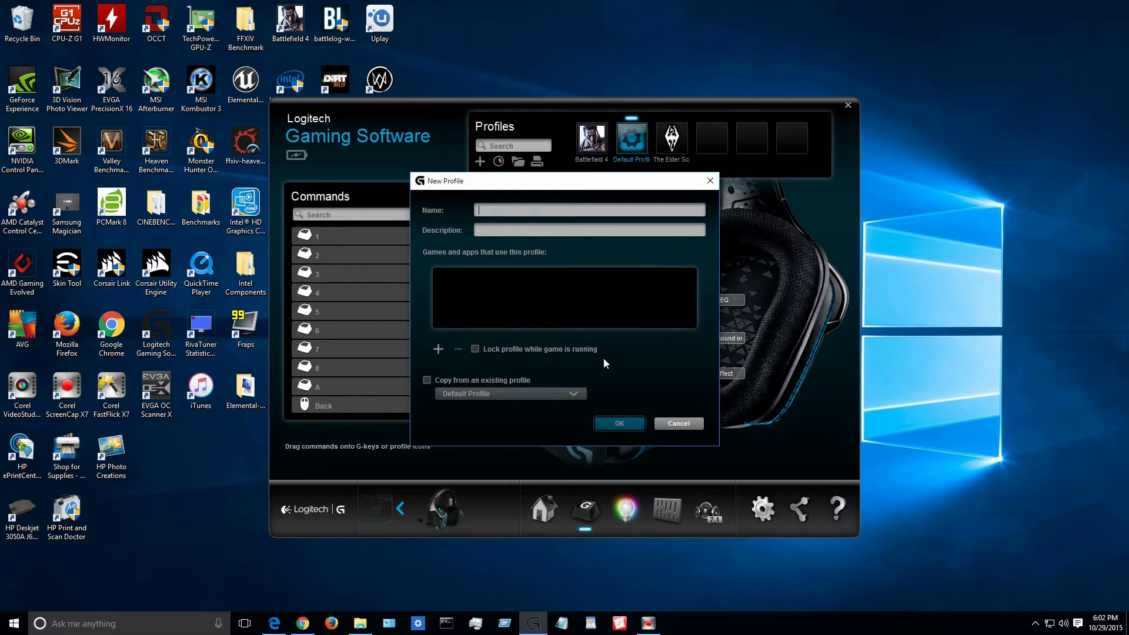
Step: Cancel the New Profile dialog, leaving the Default Profile's G-keys unchanged
left_click(662, 421)
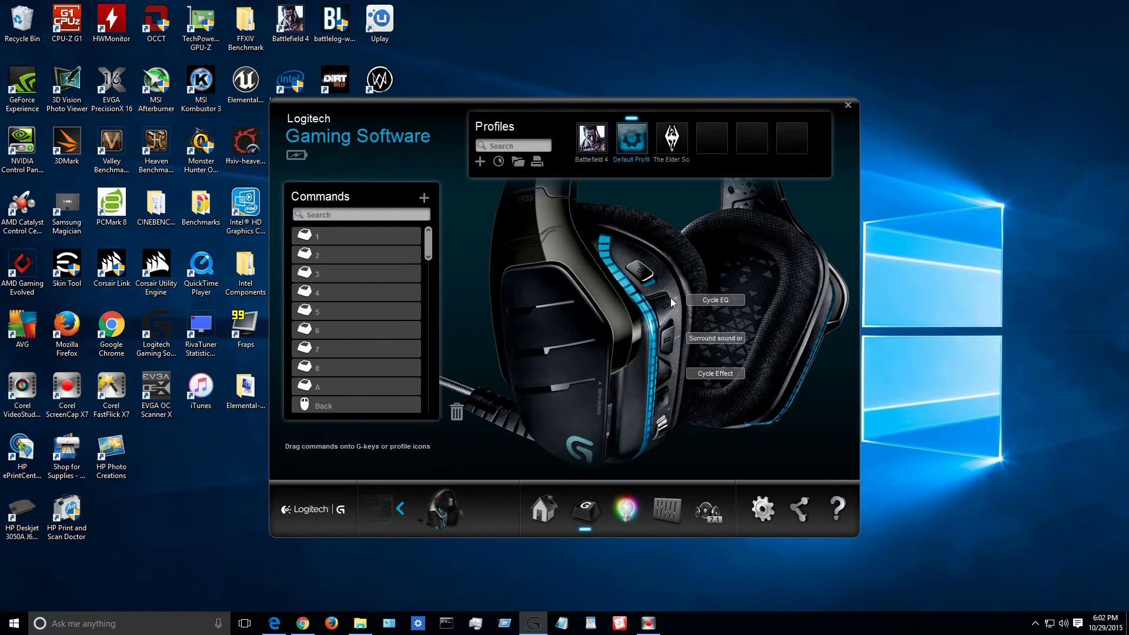
Step: Scroll the Commands list past Cycle EQ and Surround sound on/off, then switch to lighting settings
left_click_drag(428, 242, 431, 281)
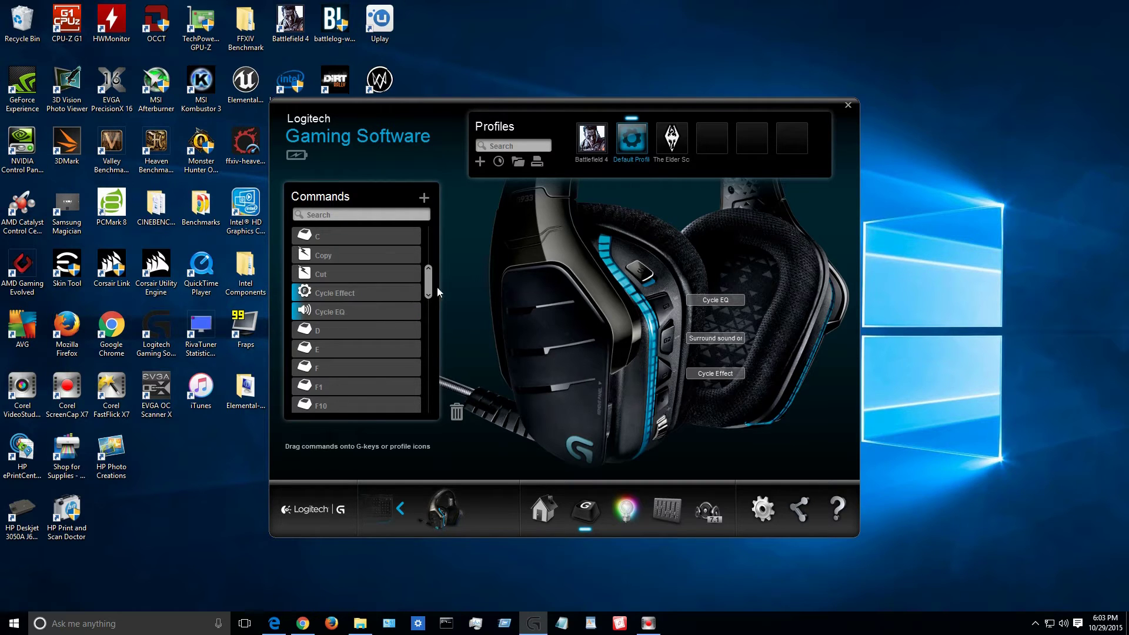
left_click_drag(435, 287, 433, 387)
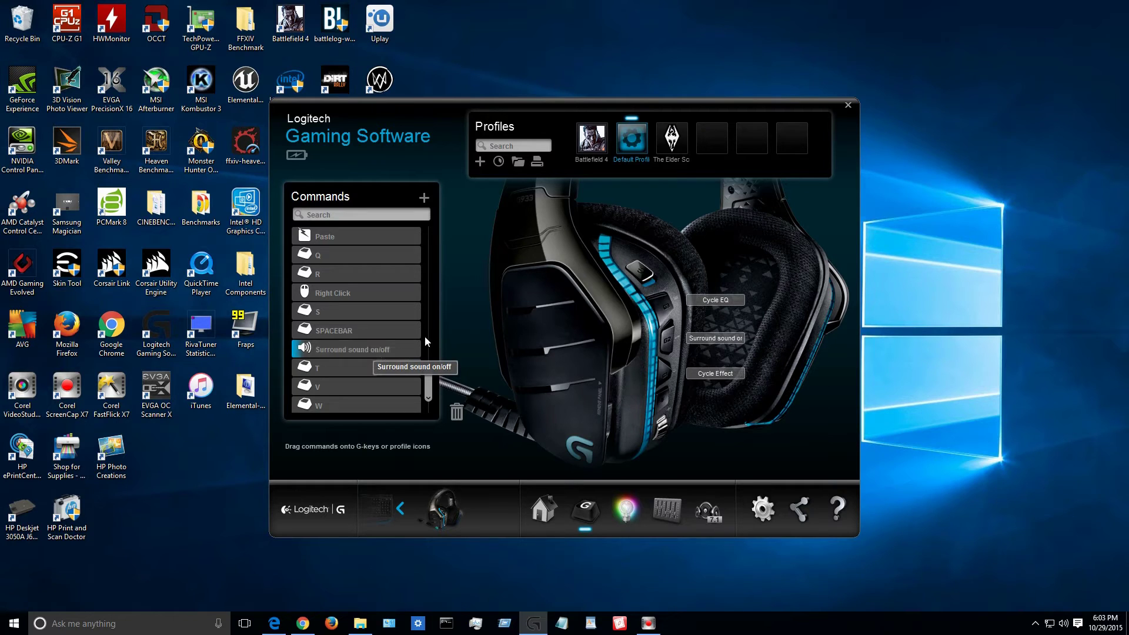
left_click(625, 515)
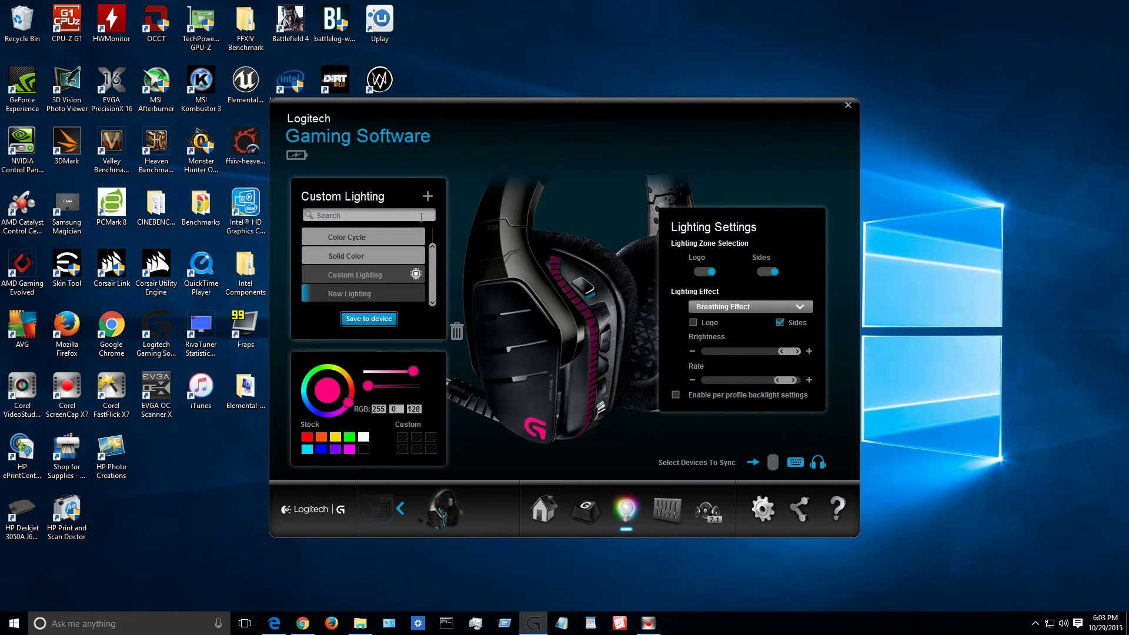
Step: Preview the Color Cycle, Solid Color and Breathing lighting effects in turn
left_click(358, 237)
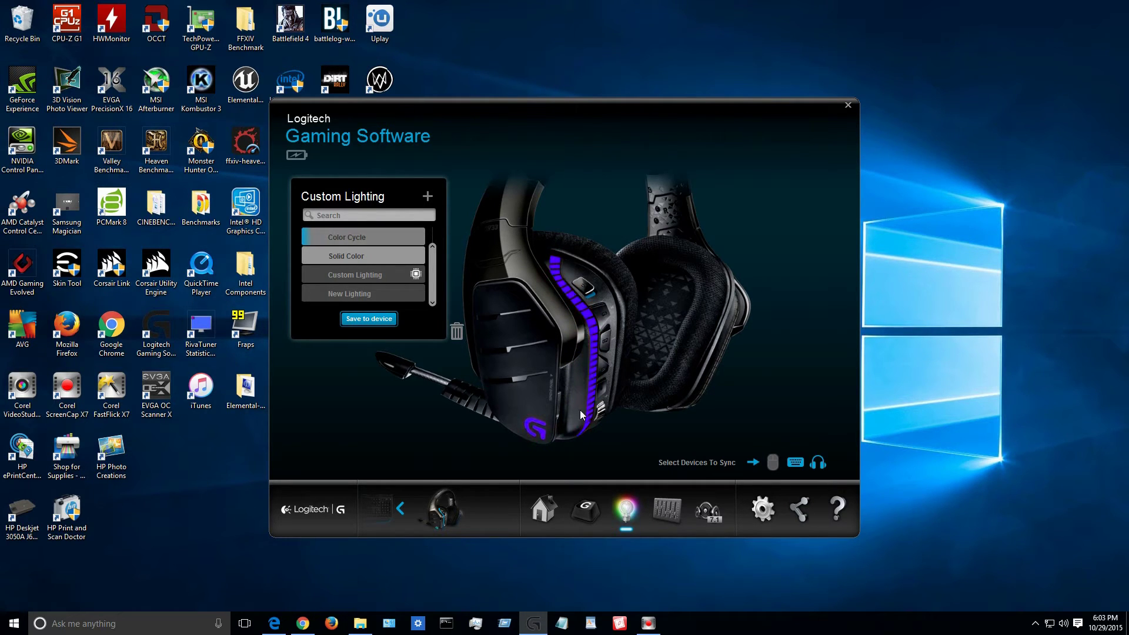
left_click(360, 257)
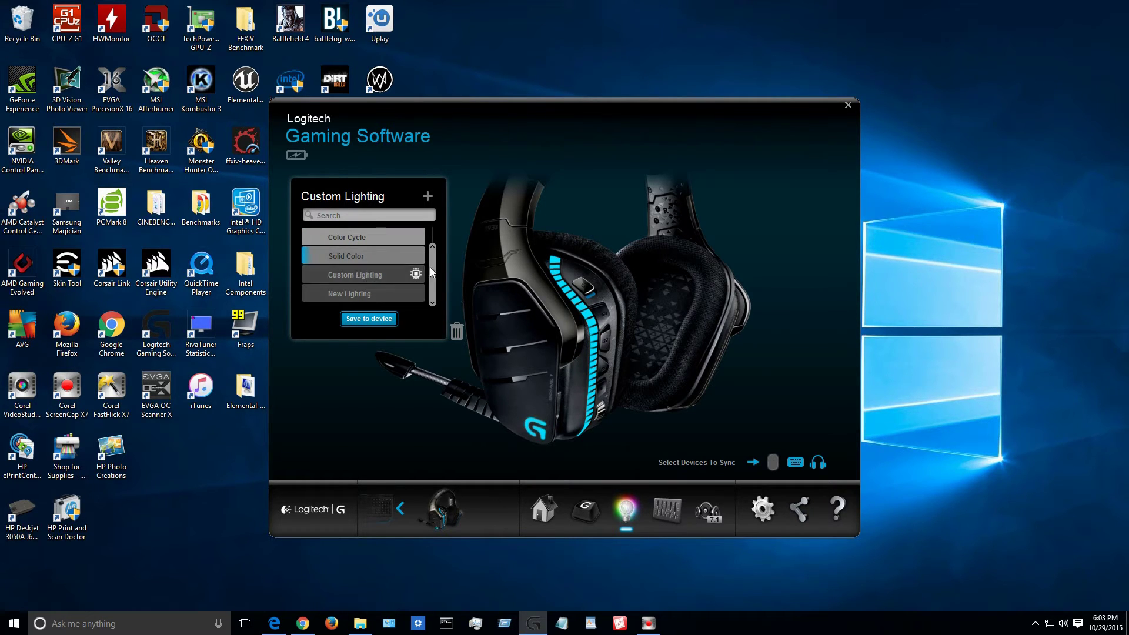
scroll(360, 264, "up", 1)
left_click(362, 242)
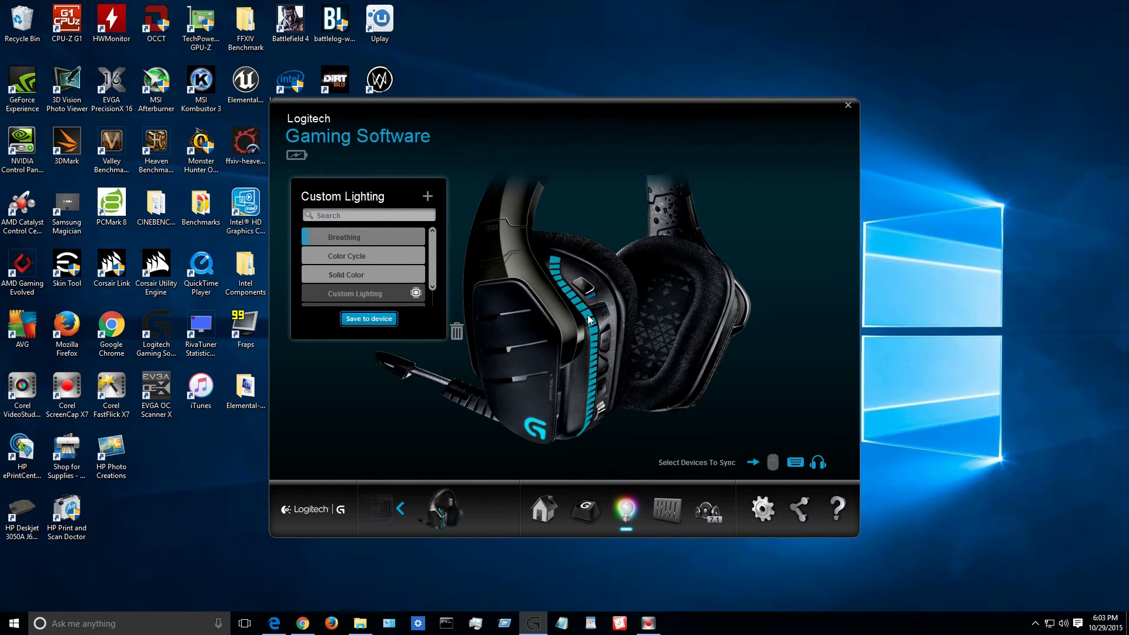
scroll(433, 268, "down", 1)
Step: Apply Custom Lighting with the Logo zone off and the Sides zone left on
left_click(382, 272)
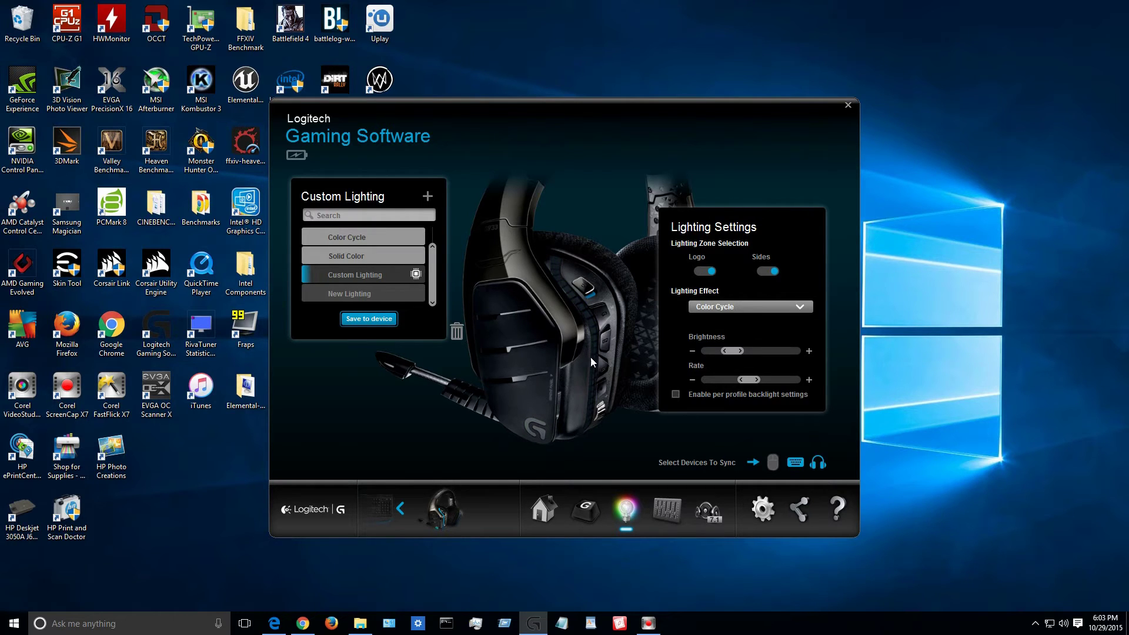
left_click(713, 271)
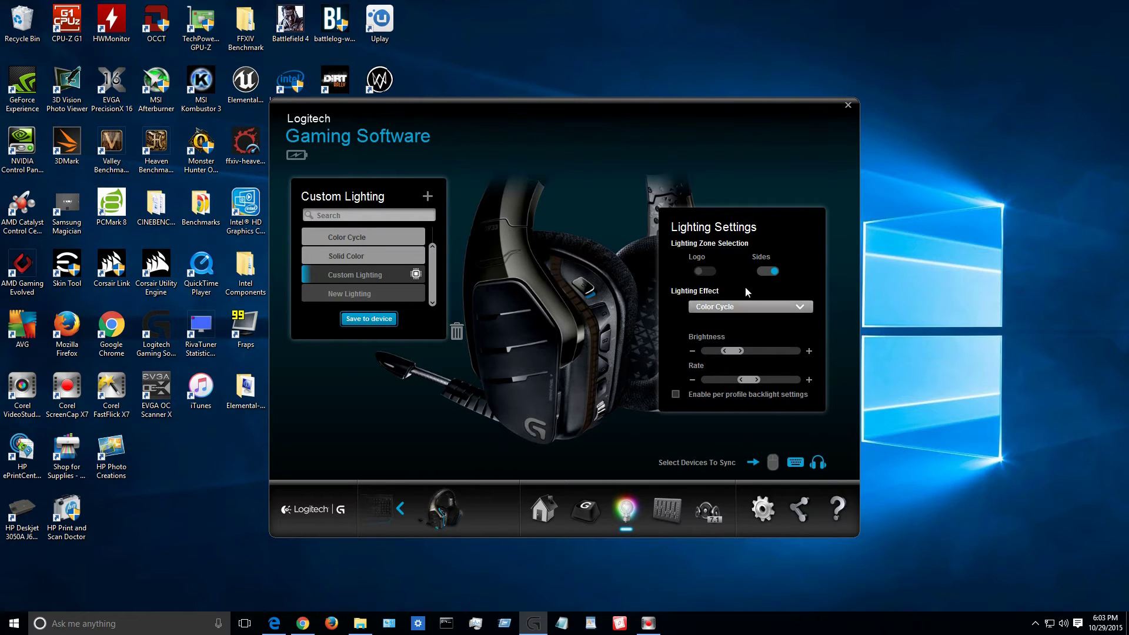
left_click(762, 278)
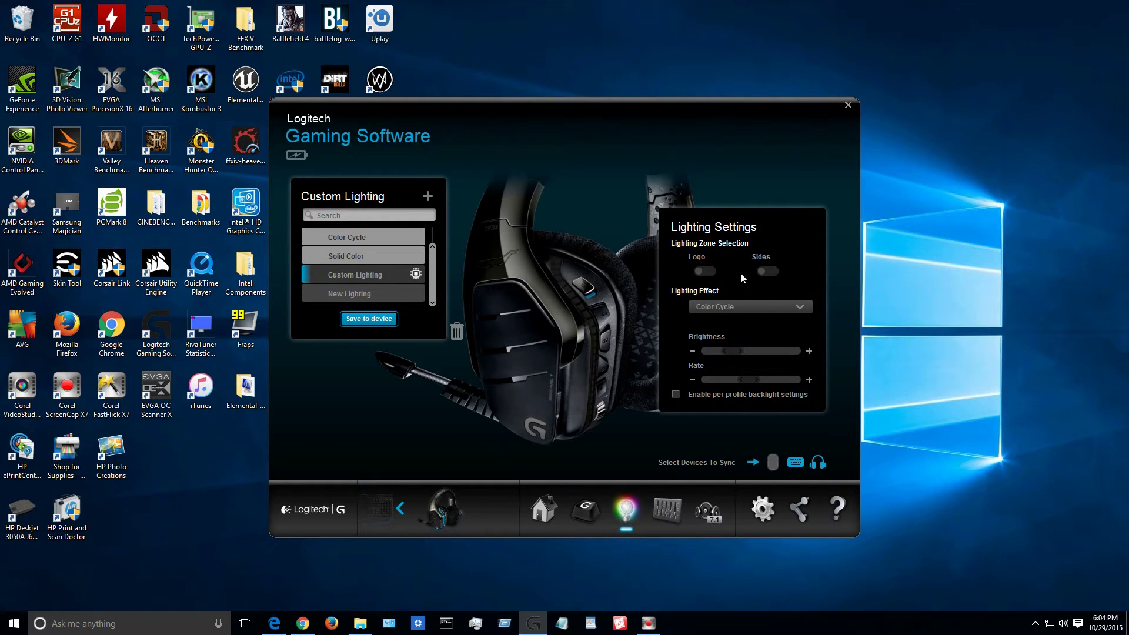
left_click(764, 274)
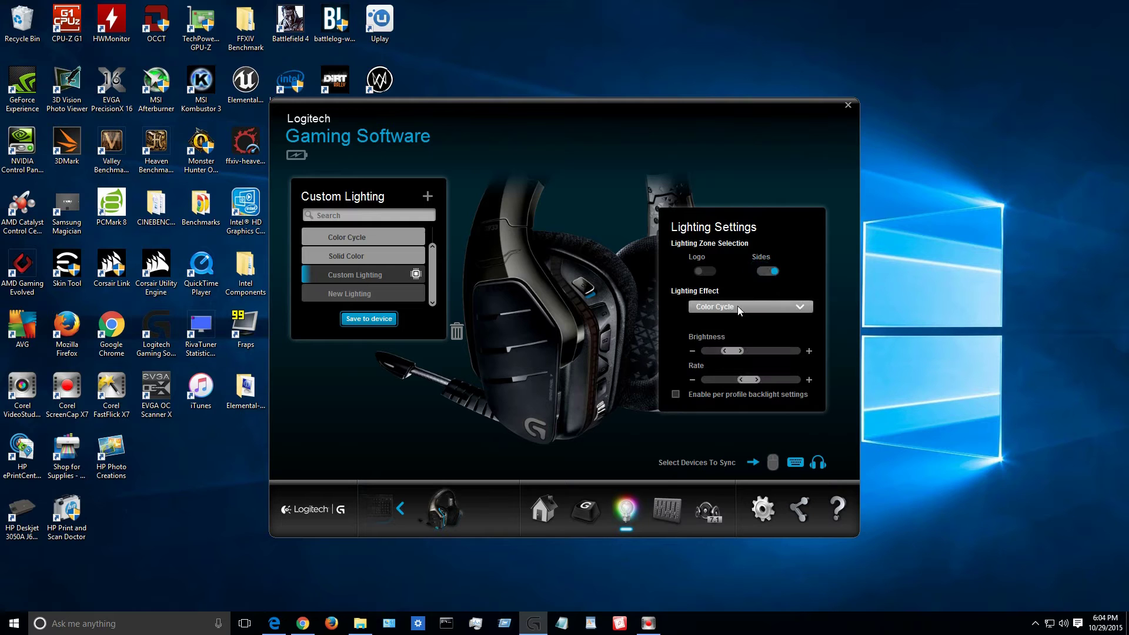
left_click(739, 308)
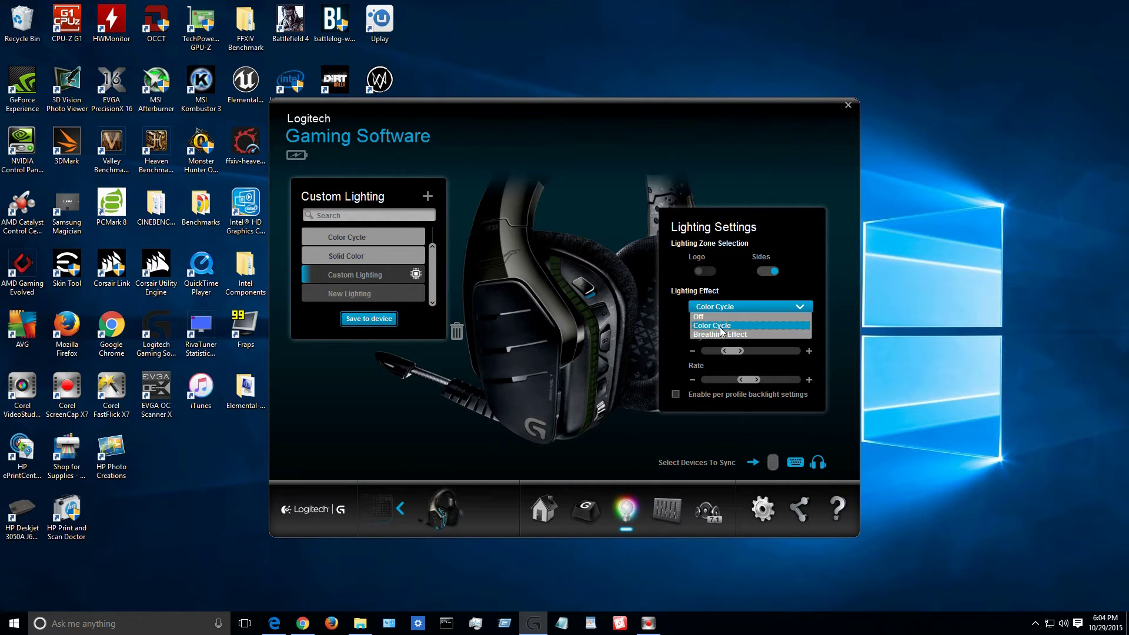
Step: Keep Color Cycle, lower brightness slightly and nudge the rate up a little
left_click(781, 289)
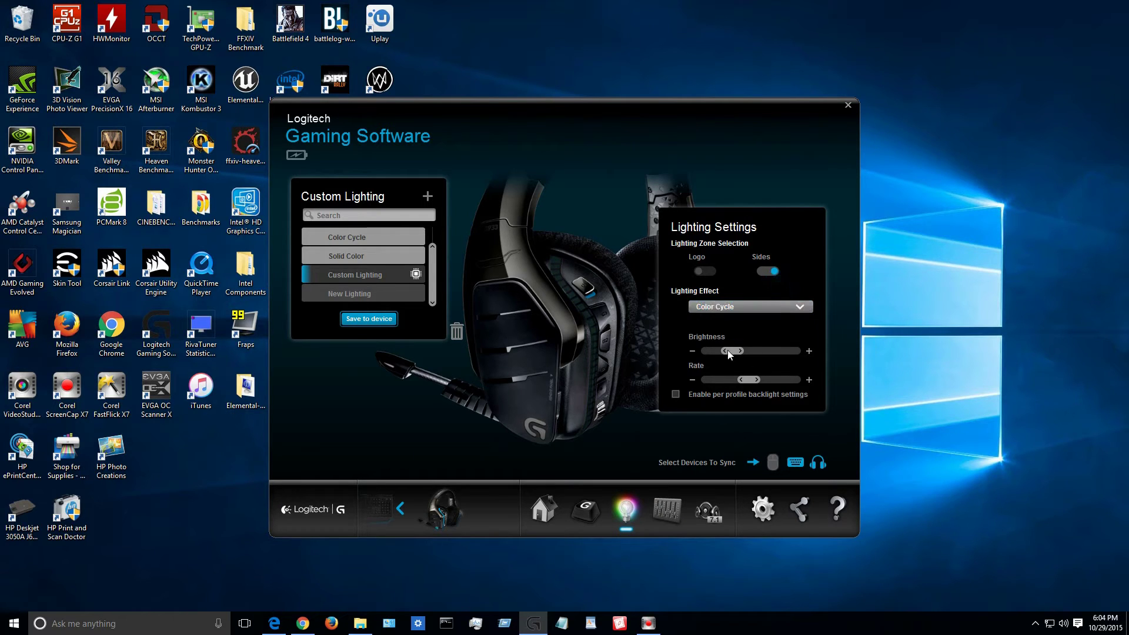
mouse_move(731, 353)
left_mouse_down()
mouse_move(776, 351)
mouse_move(709, 352)
mouse_move(791, 352)
mouse_move(728, 353)
left_mouse_up()
left_click_drag(752, 383, 799, 382)
left_click_drag(724, 386, 711, 388)
left_click_drag(709, 387, 733, 389)
Step: Add a New Lighting preset and pick lime green (RGB 179, 255, 0) on the colour wheel
left_click(427, 197)
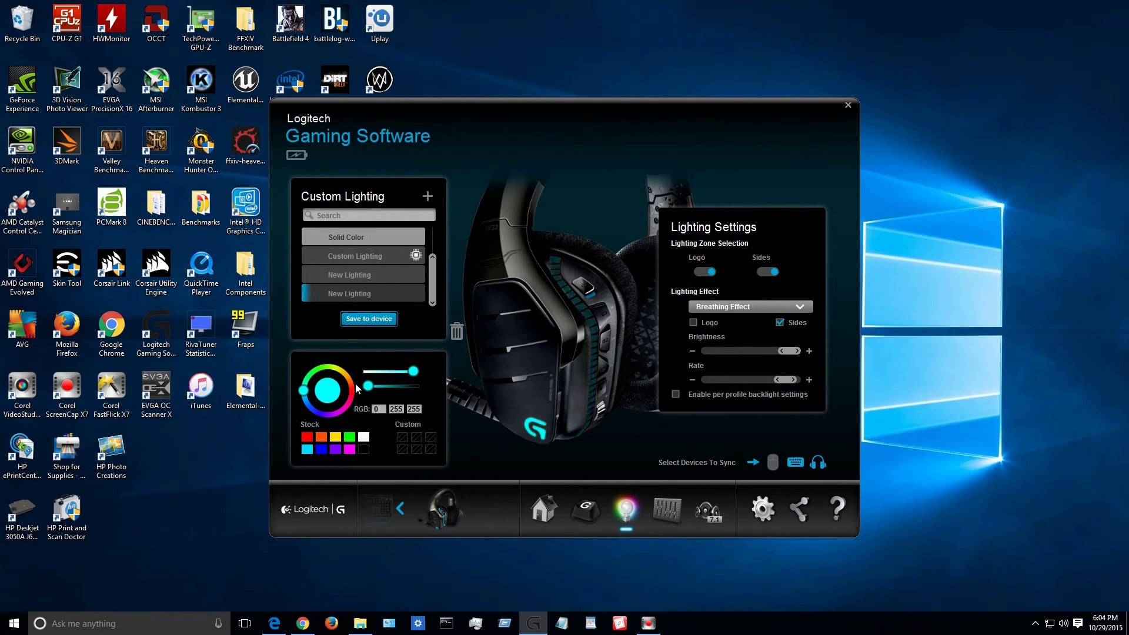
left_click_drag(302, 390, 332, 367)
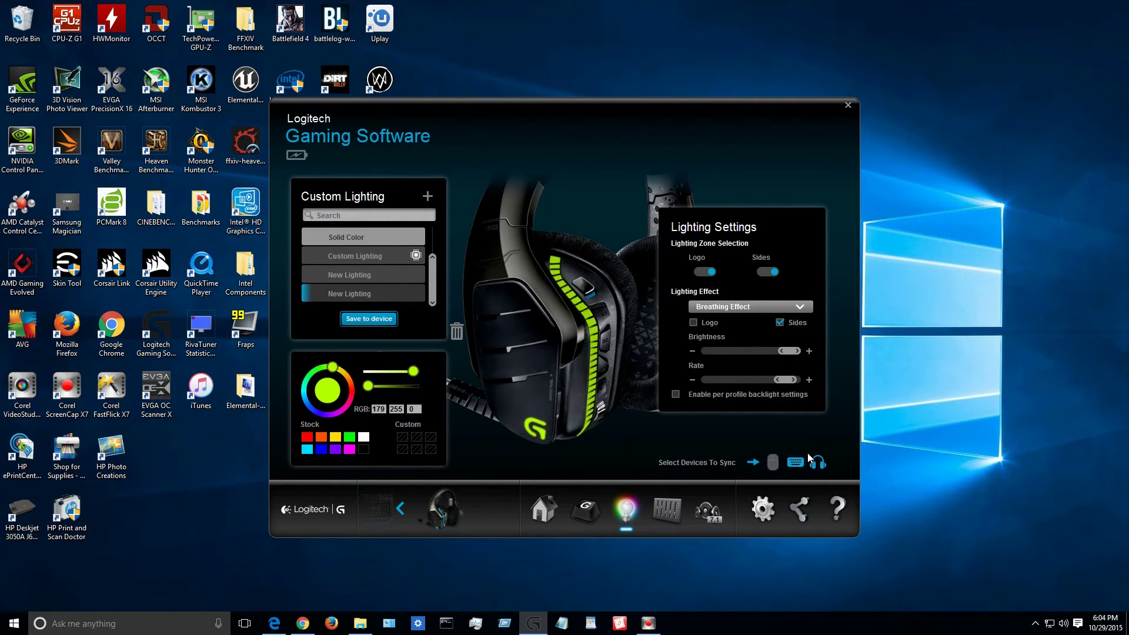
Step: Switch off the G logo light and lower the side lights' brightness
left_click(709, 271)
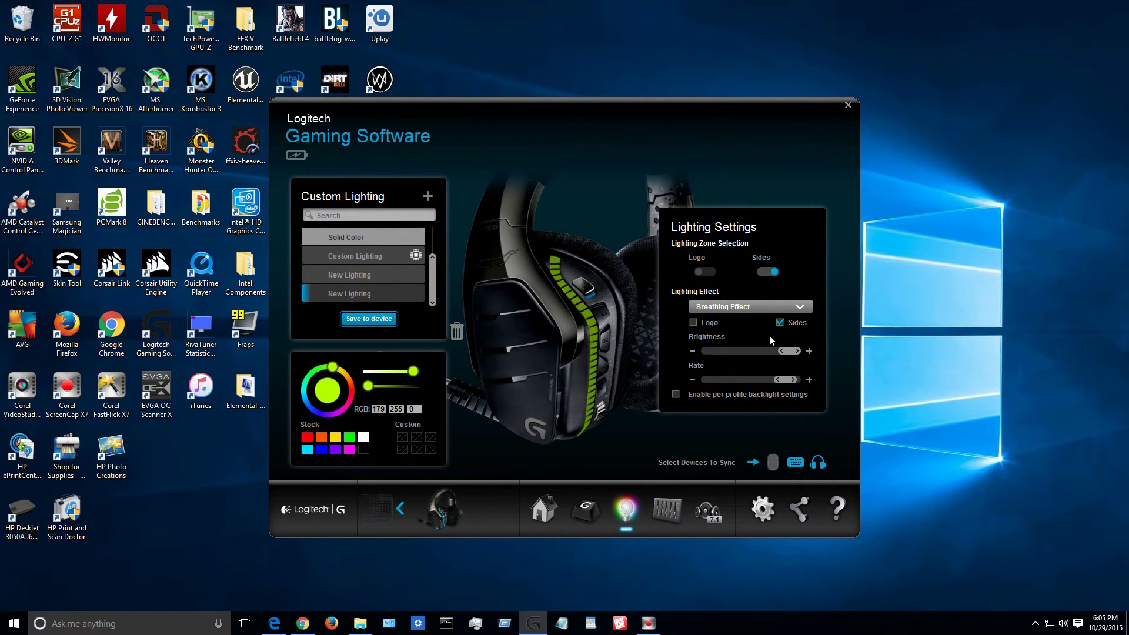
left_click_drag(795, 351, 768, 386)
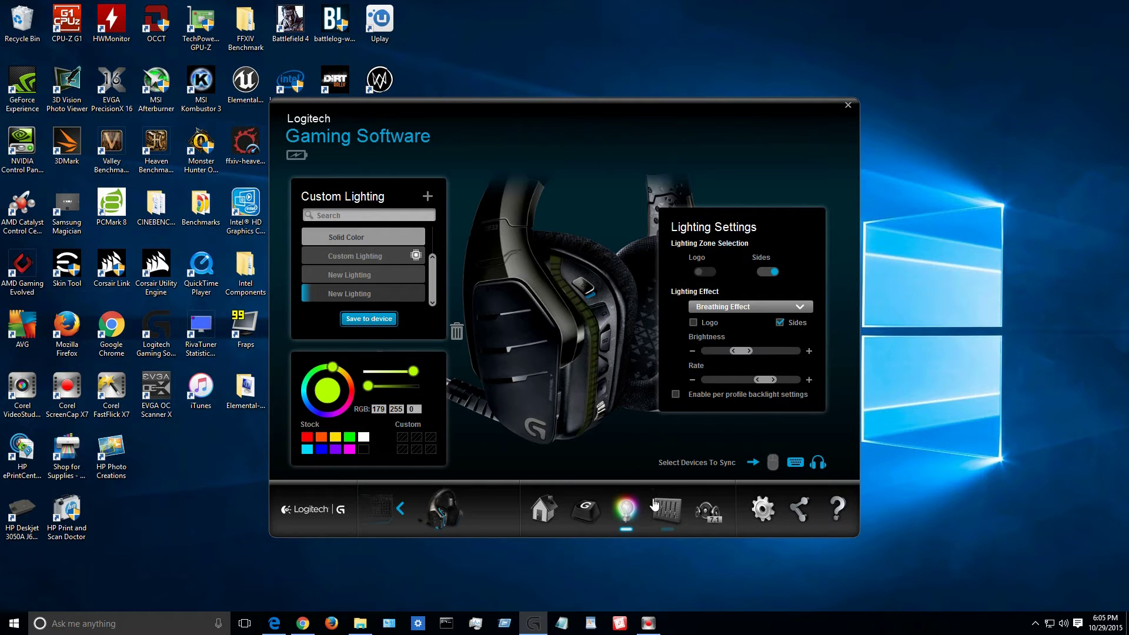
Step: In the equalizer, delete the New EQ preset, add another, then delete that too
left_click(666, 513)
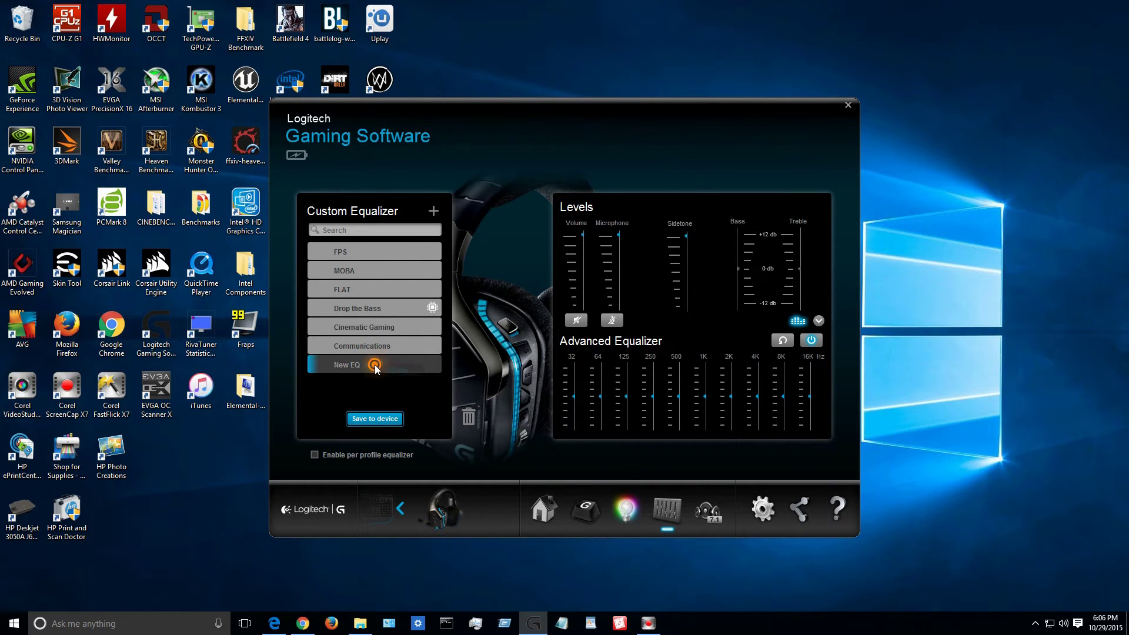
key("Delete")
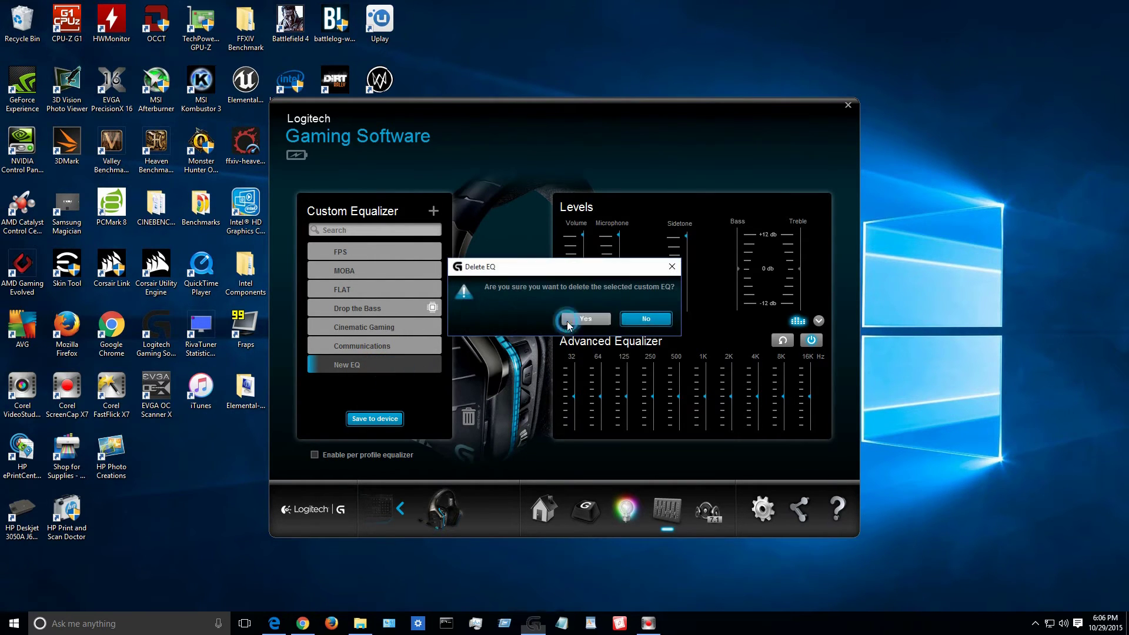
left_click(585, 318)
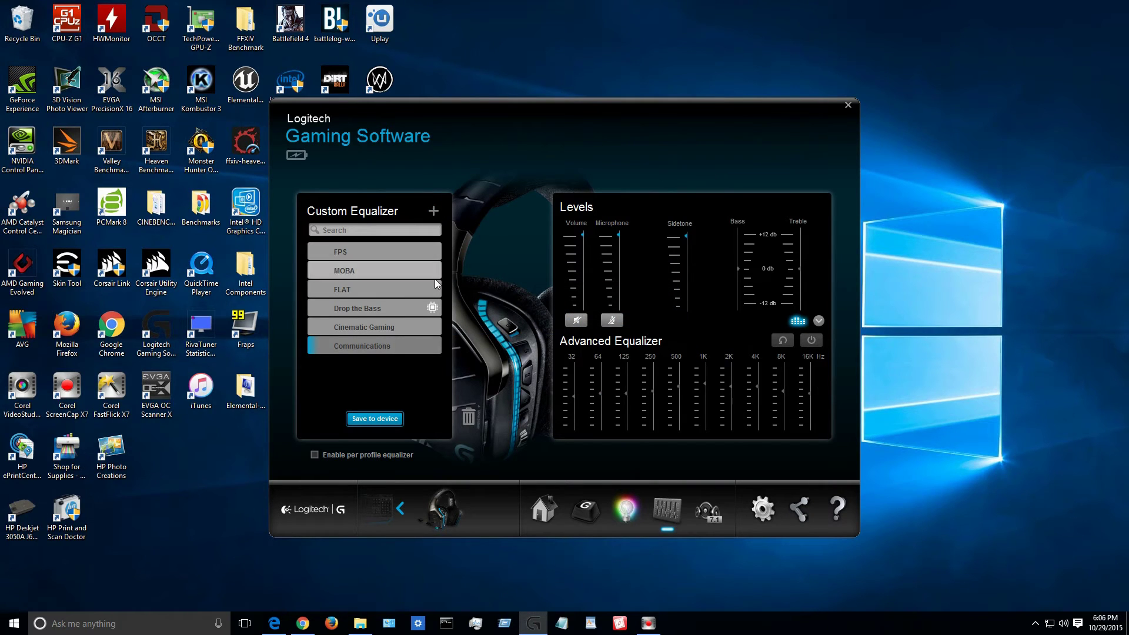
left_click(433, 211)
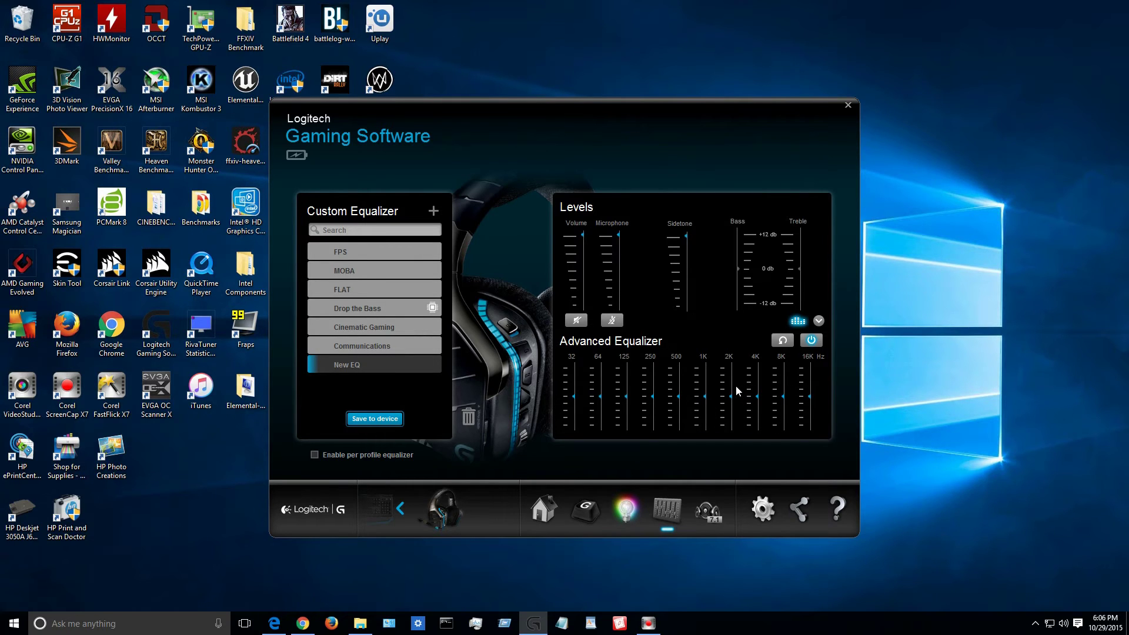
right_click(382, 361)
left_click(405, 366)
left_click(588, 321)
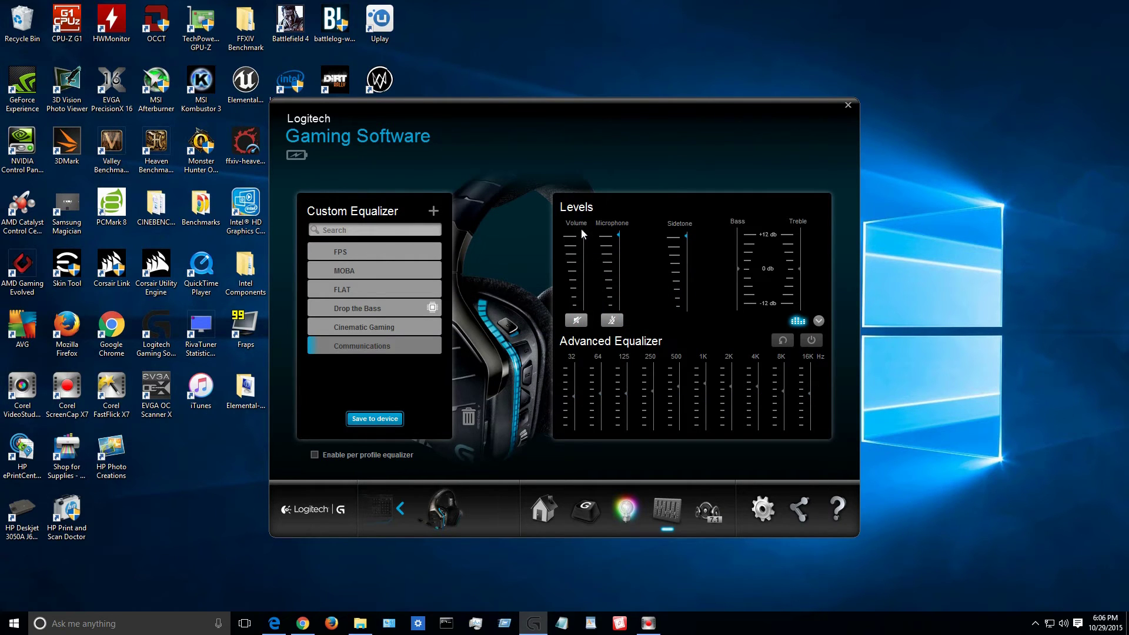
Step: Lower the system volume to 74 and the microphone gain from 87 to 42
mouse_move(584, 235)
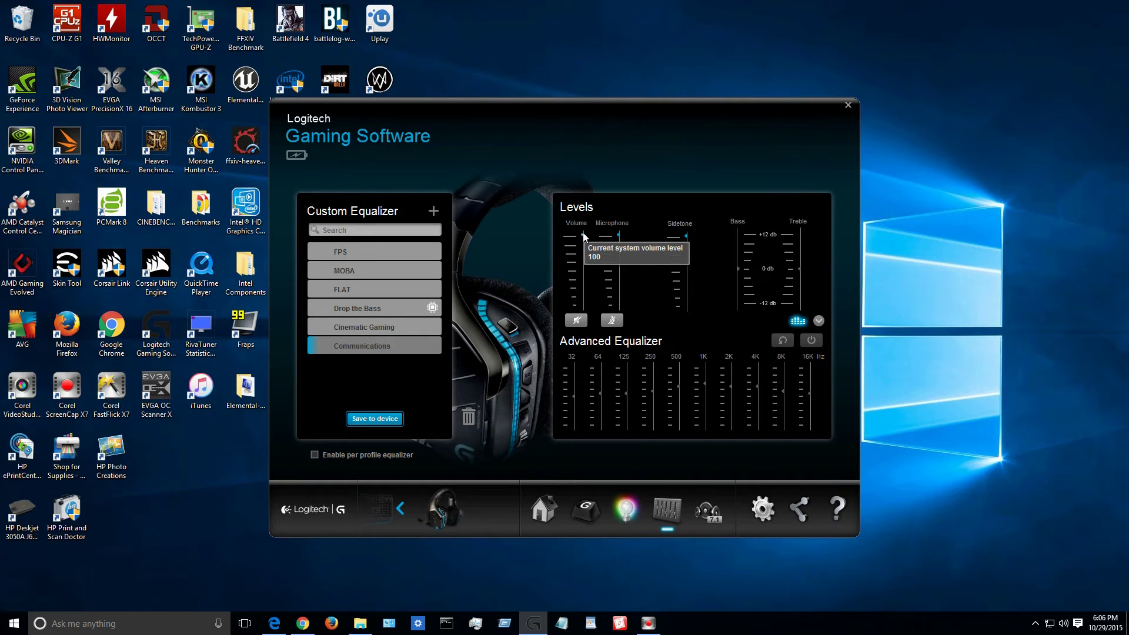
left_click_drag(584, 234, 583, 256)
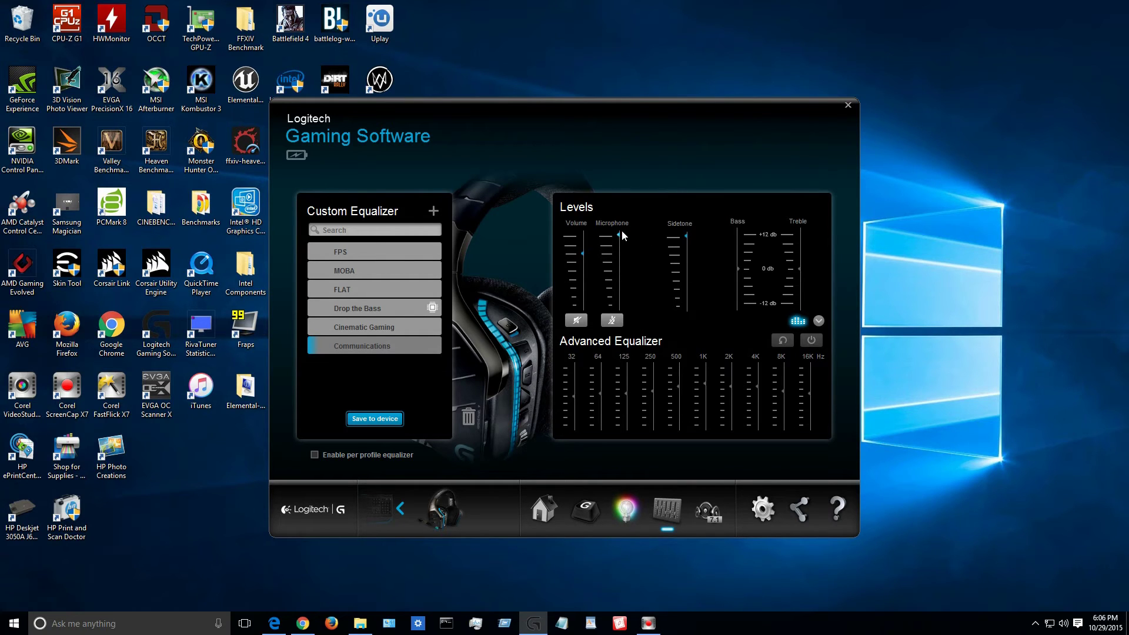
mouse_move(622, 235)
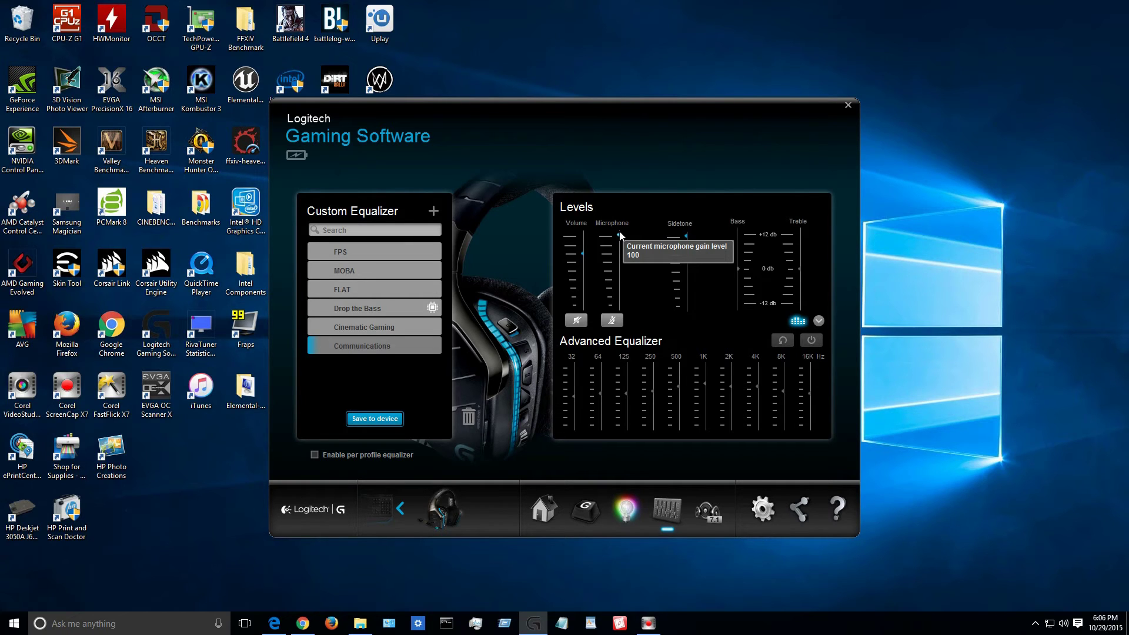
left_click(620, 235)
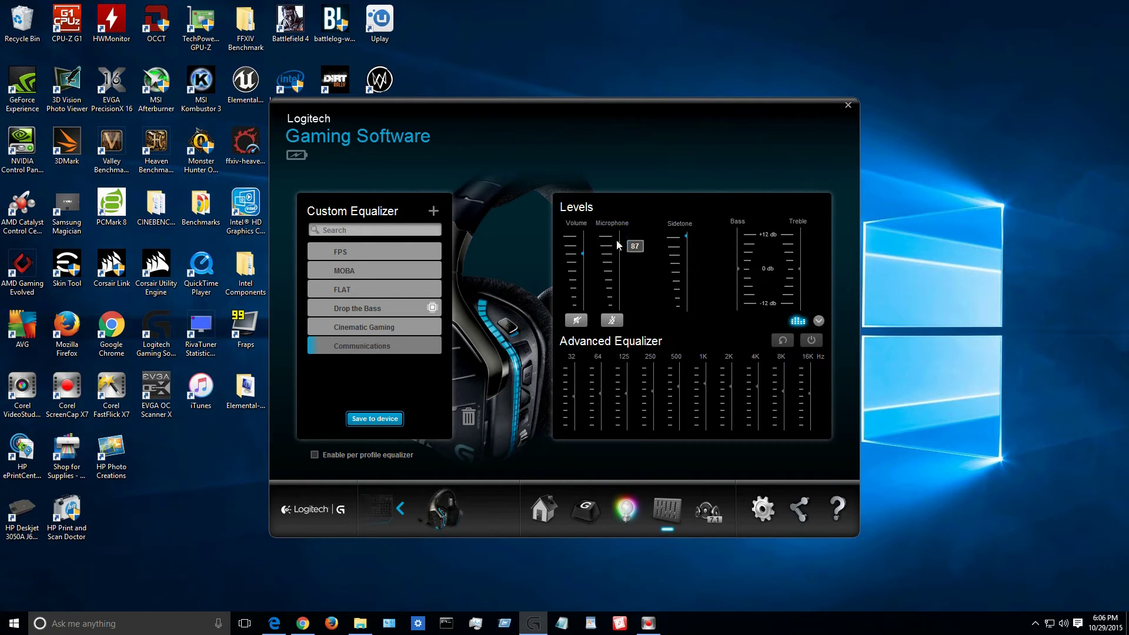
mouse_move(618, 242)
left_mouse_down()
mouse_move(619, 284)
mouse_move(624, 229)
left_mouse_up()
Step: Open the 7.1 surround settings and turn the surround sound mixer off and back on
left_click(706, 510)
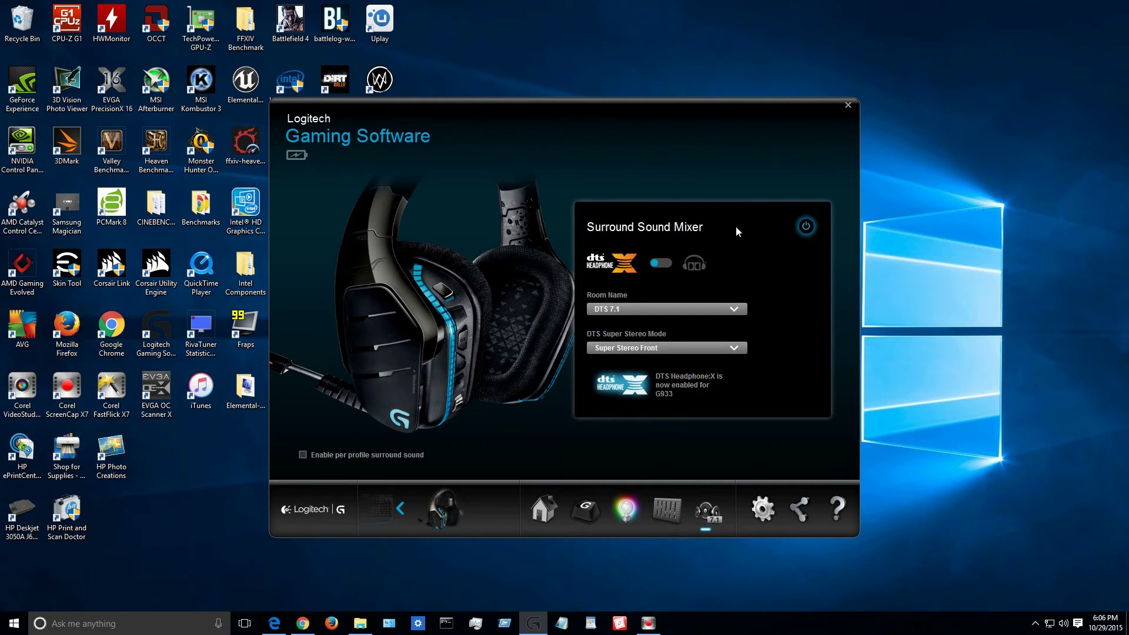
left_click(807, 226)
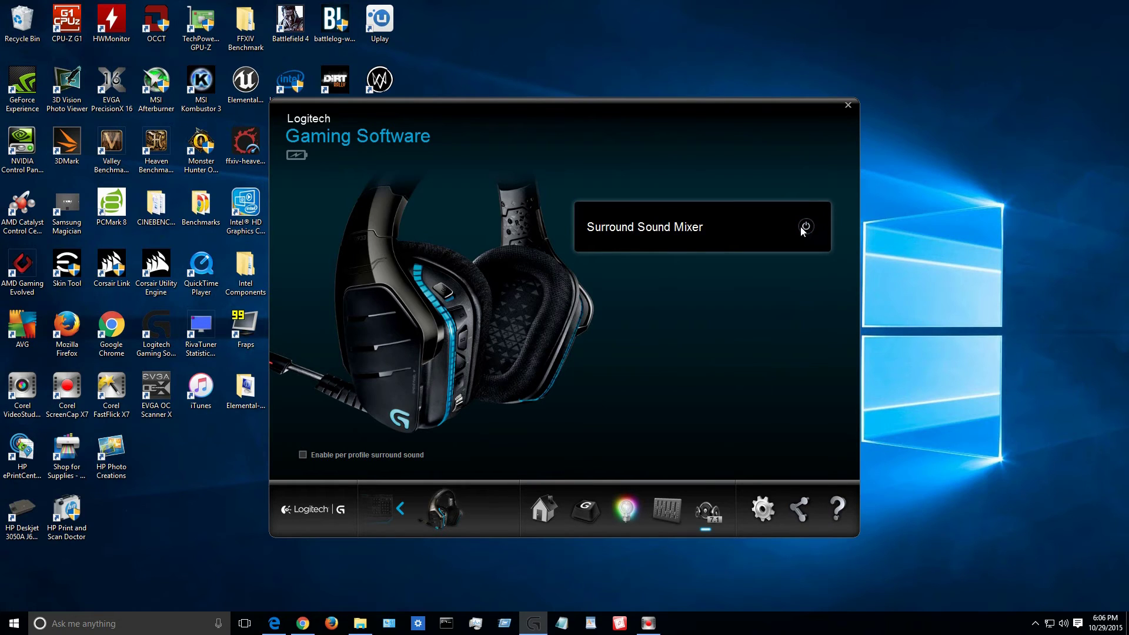
left_click(808, 226)
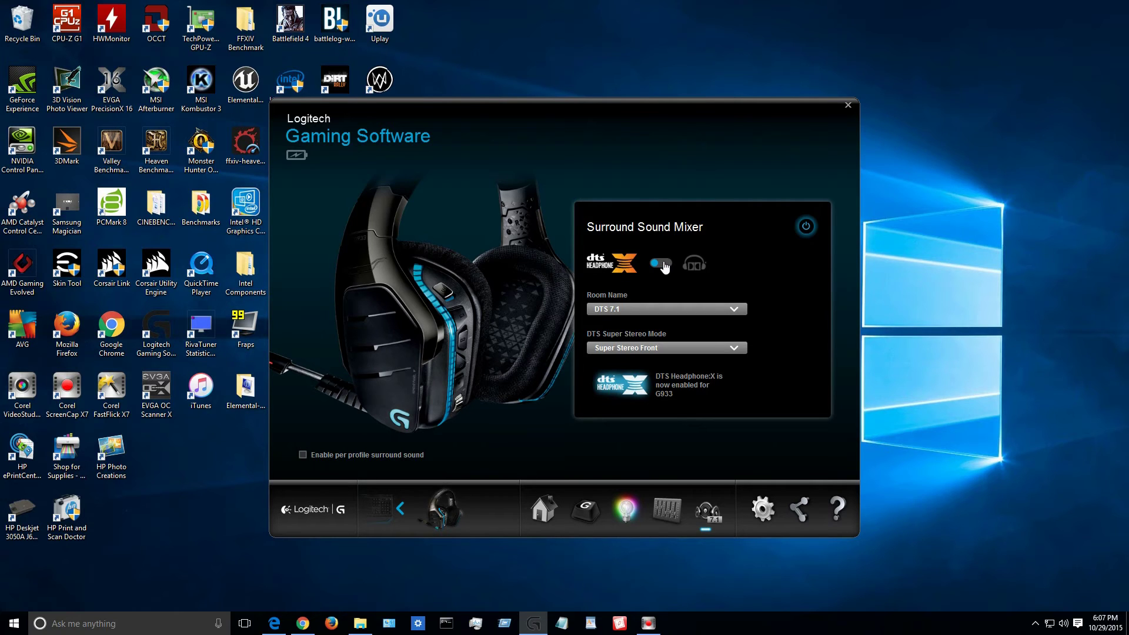
Step: Keep DTS 7.1 as the room preset and Super Stereo Front, then switch surround to Dolby
left_click(630, 308)
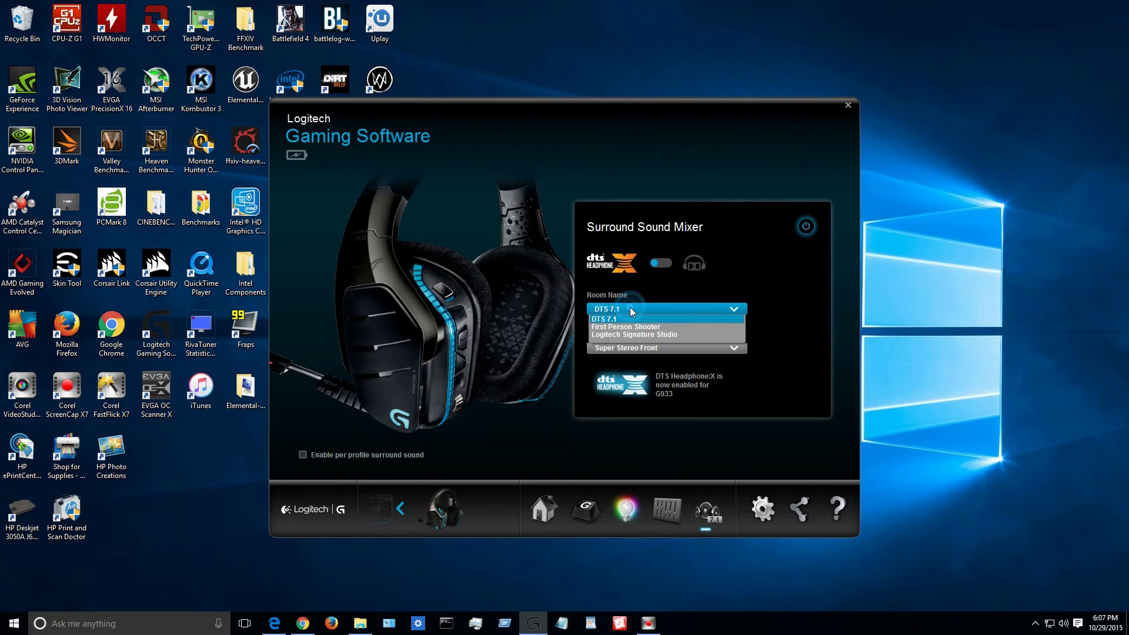
left_click(686, 309)
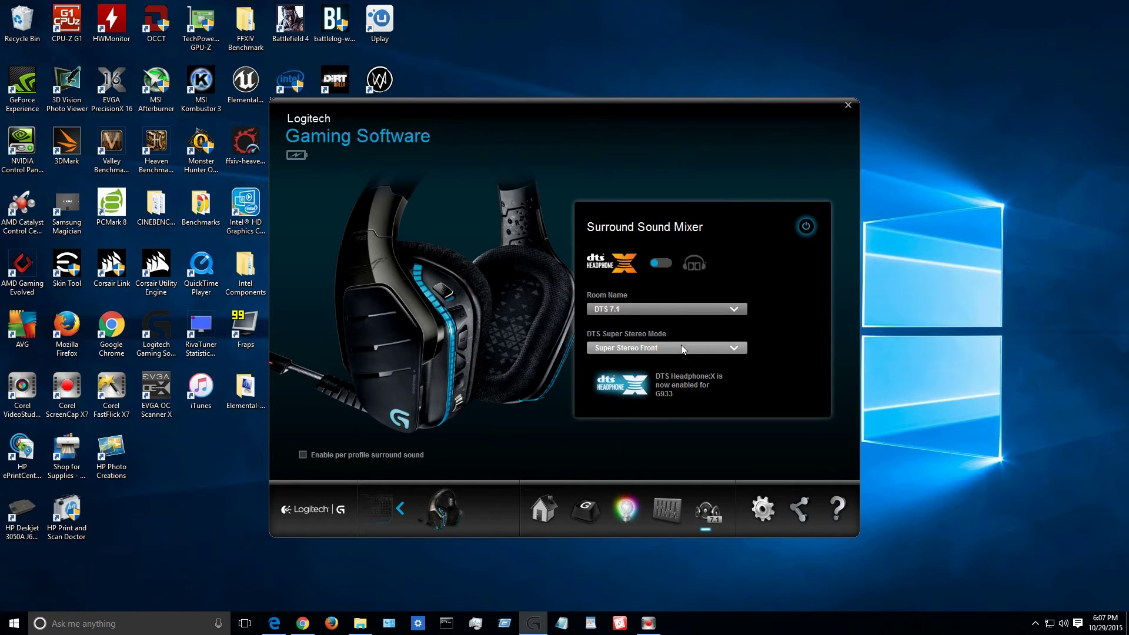
left_click(681, 347)
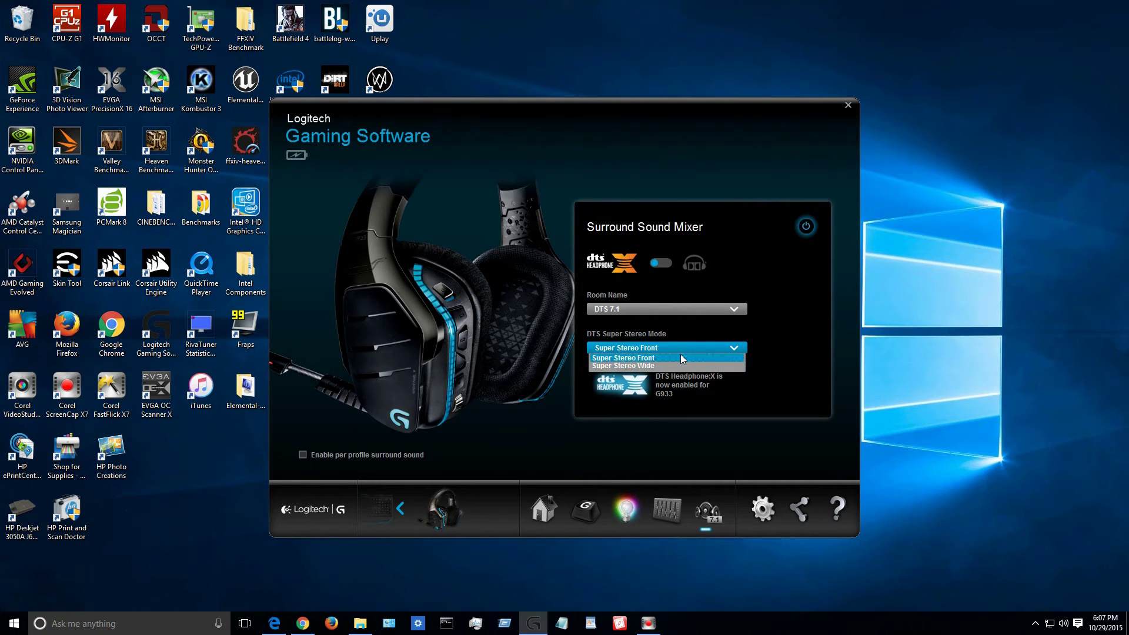
left_click(672, 287)
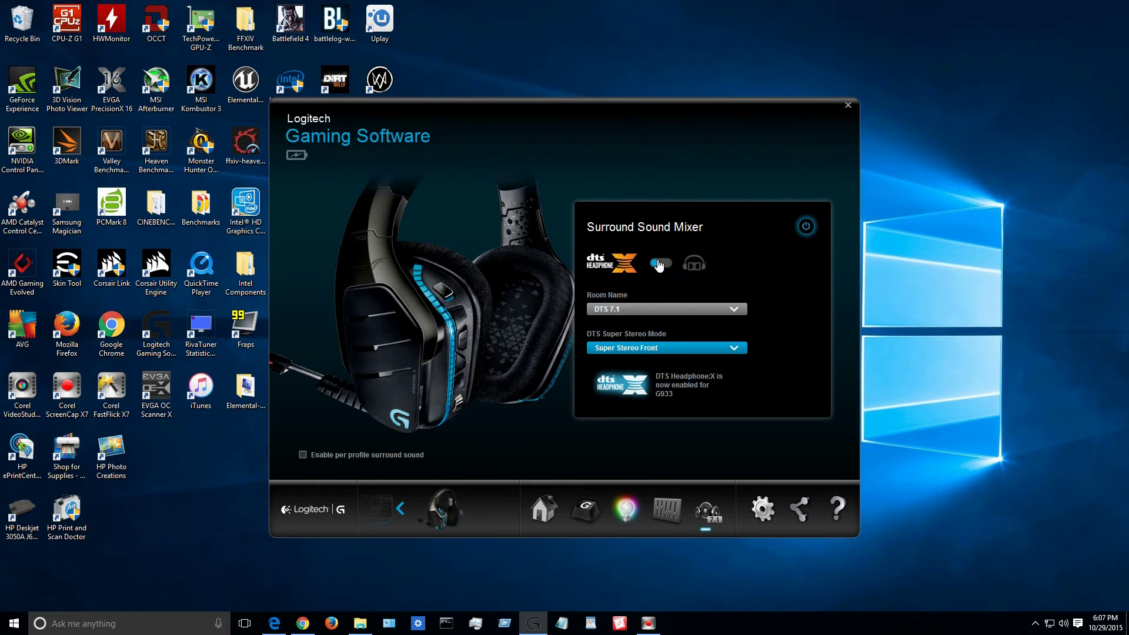
left_click(658, 265)
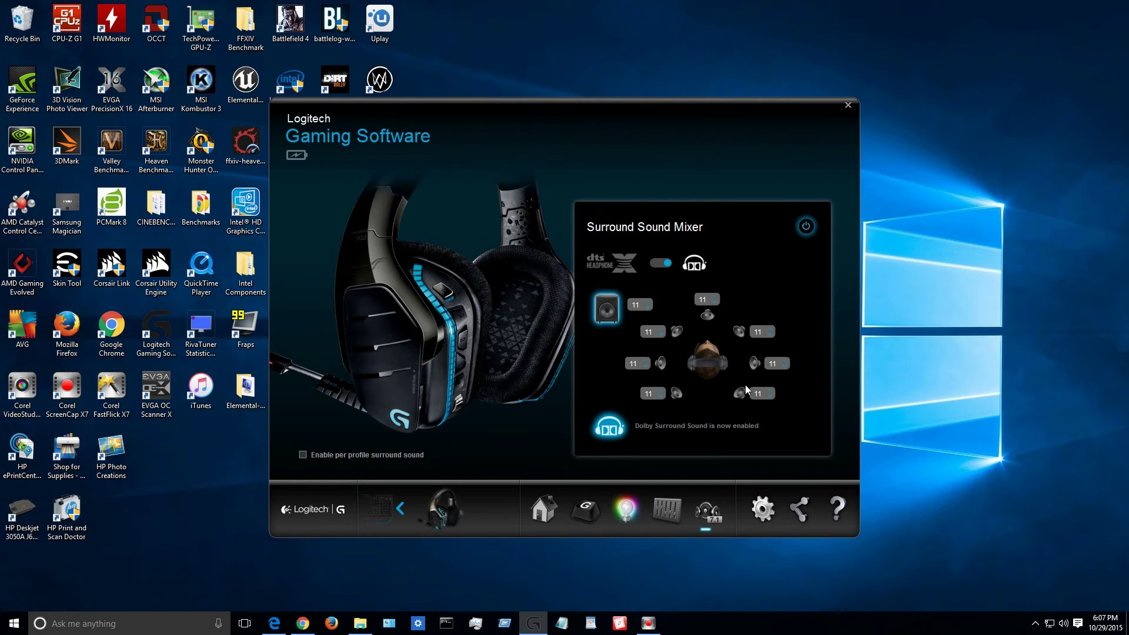
left_click(767, 334)
left_click(660, 335)
left_click(660, 335)
left_click(786, 365)
left_click(769, 330)
left_click(785, 362)
left_click(645, 363)
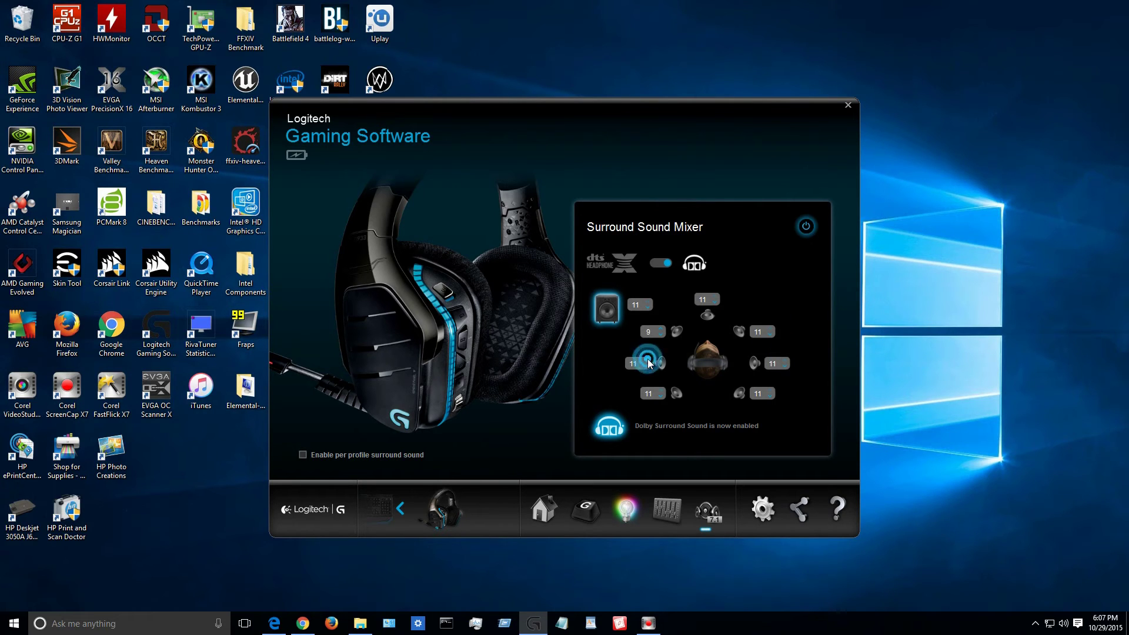
left_click(662, 333)
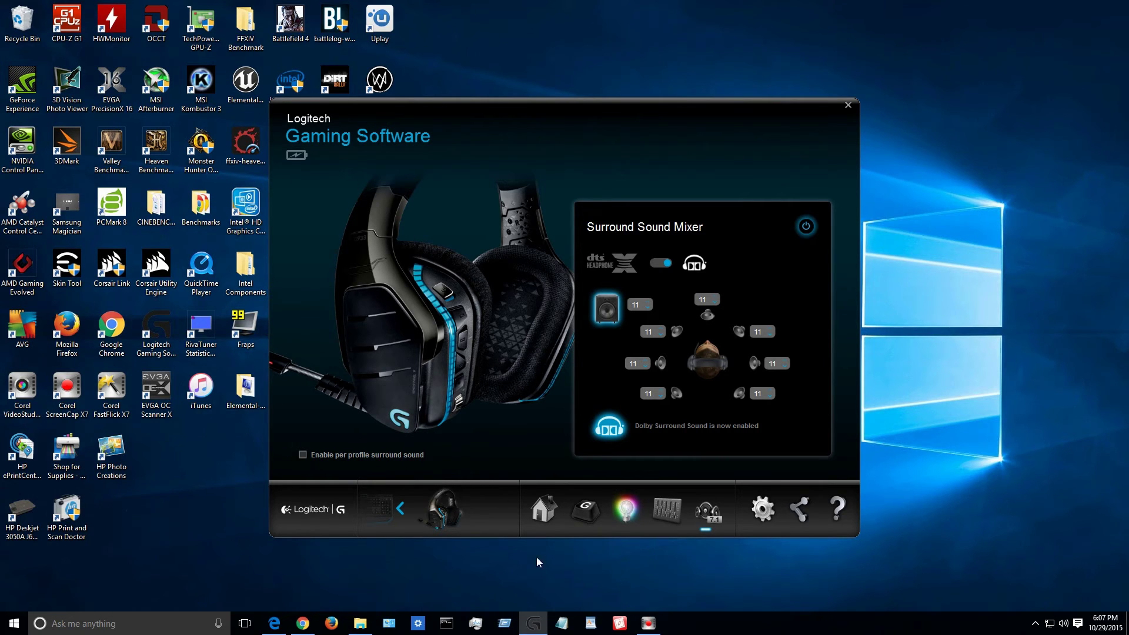
Step: Bring up the G933 Artemis Spectrum page in Chrome and scroll from the top to Features
left_click(304, 627)
scroll(368, 463, "up", 10)
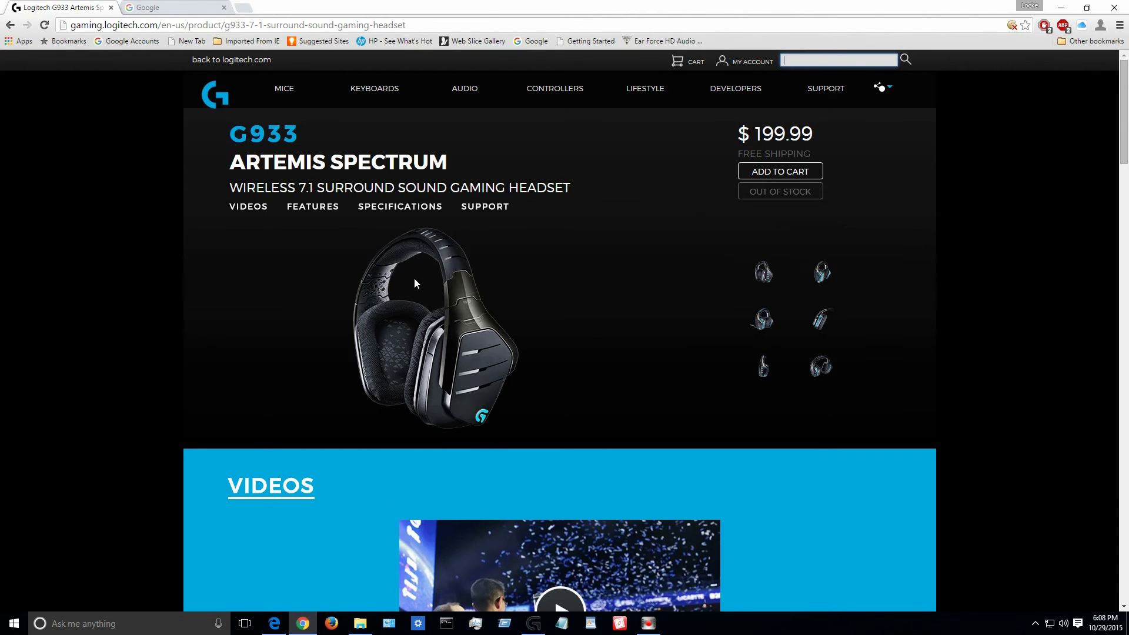
scroll(383, 288, "down", 8)
scroll(665, 170, "down", 3)
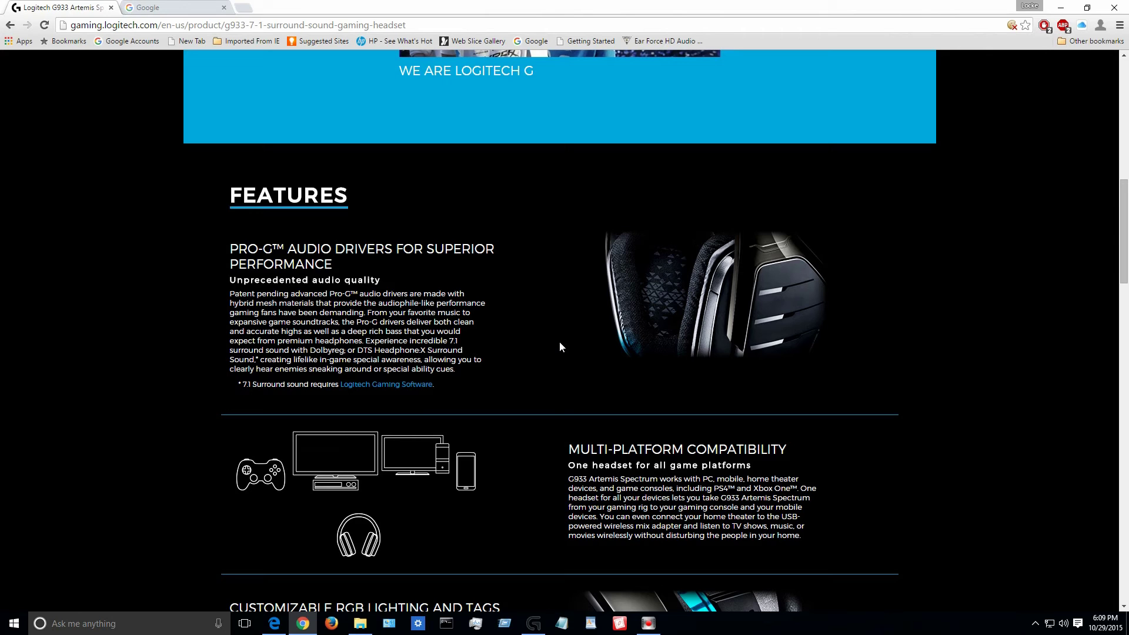
scroll(559, 346, "down", 3)
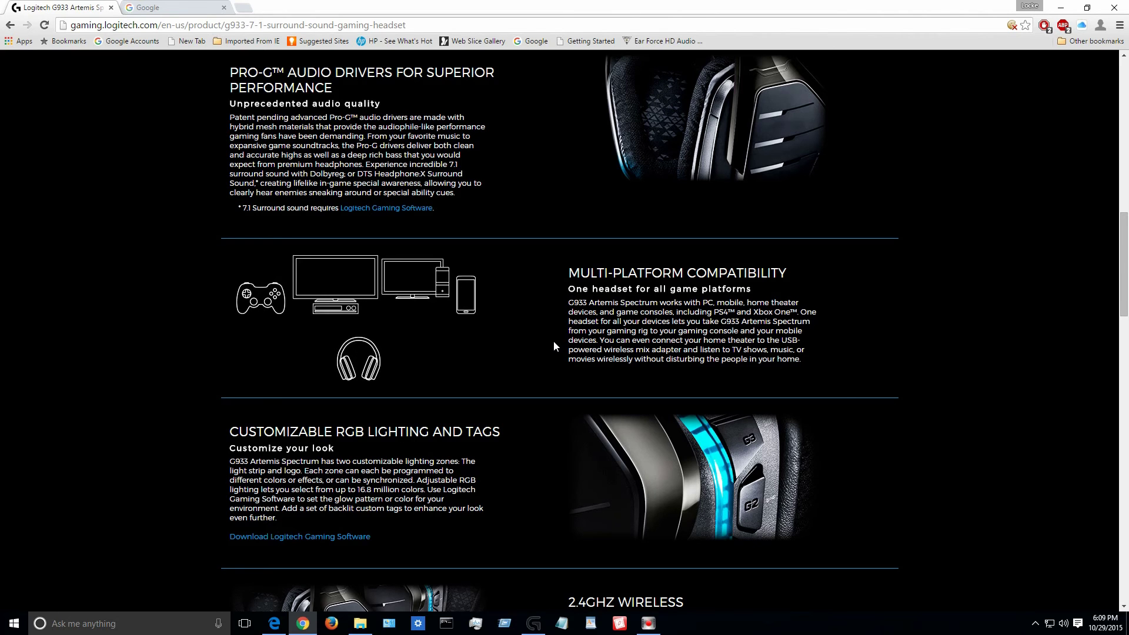
Step: Scroll through the G933 features to Customizable RGB Lighting and Tags and 2.4GHz Wireless
scroll(655, 237, "up", 3)
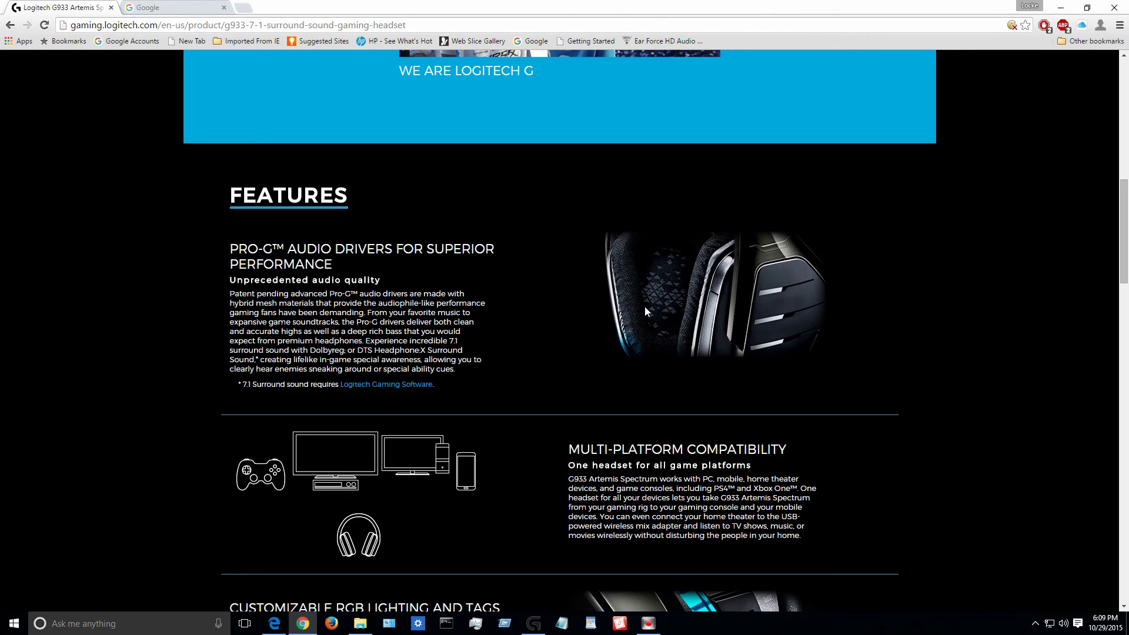
scroll(645, 311, "down", 2)
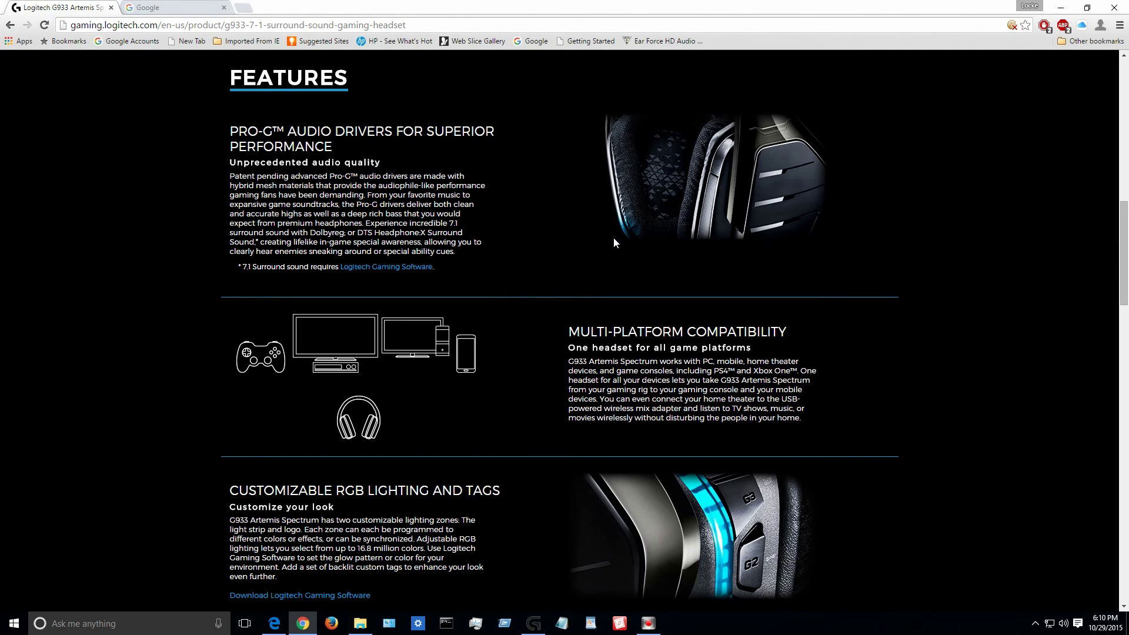
scroll(556, 370, "down", 3)
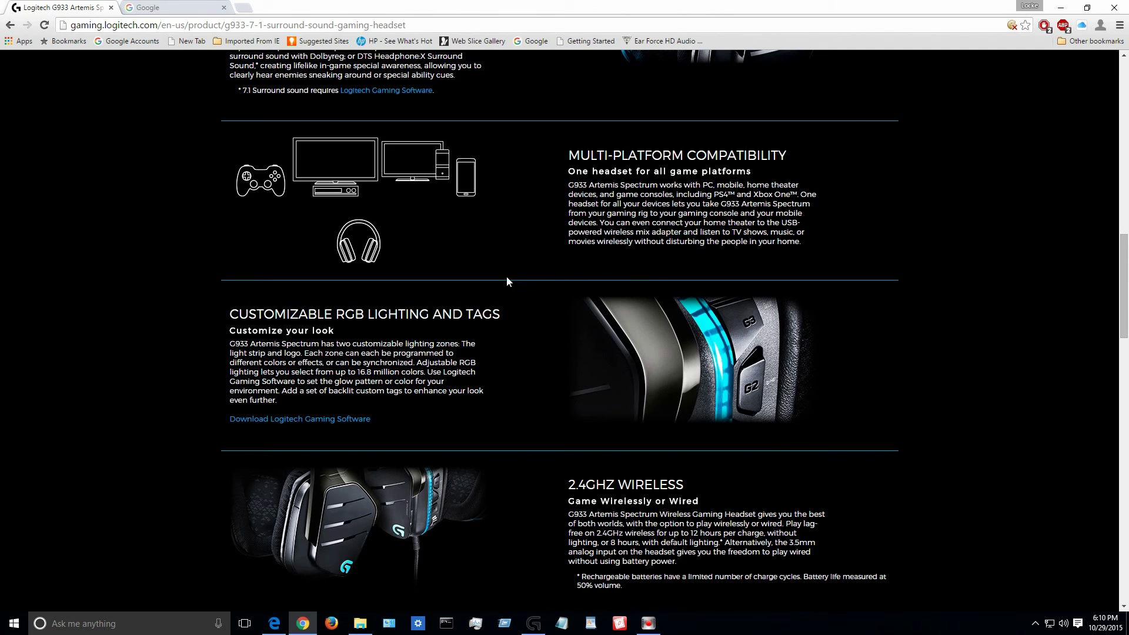
Step: Scroll past Programmable G-Keys and Custom Sound Profiles to Multi-Source Audio Mixing and USB-Powered Mix Adapter
scroll(501, 288, "down", 2)
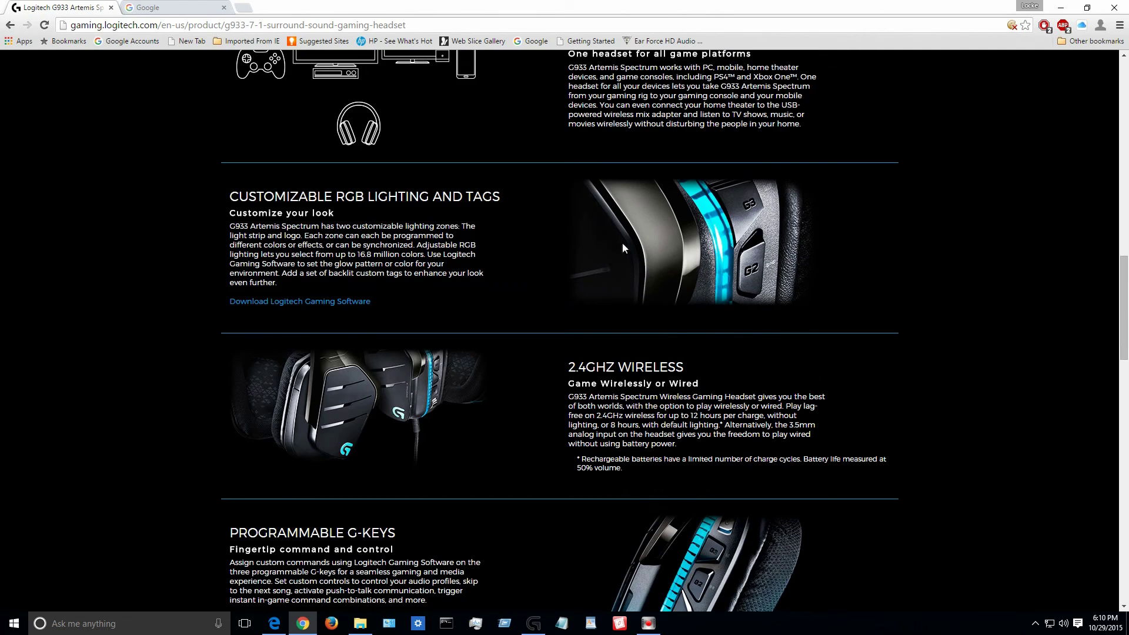
scroll(534, 336, "down", 1)
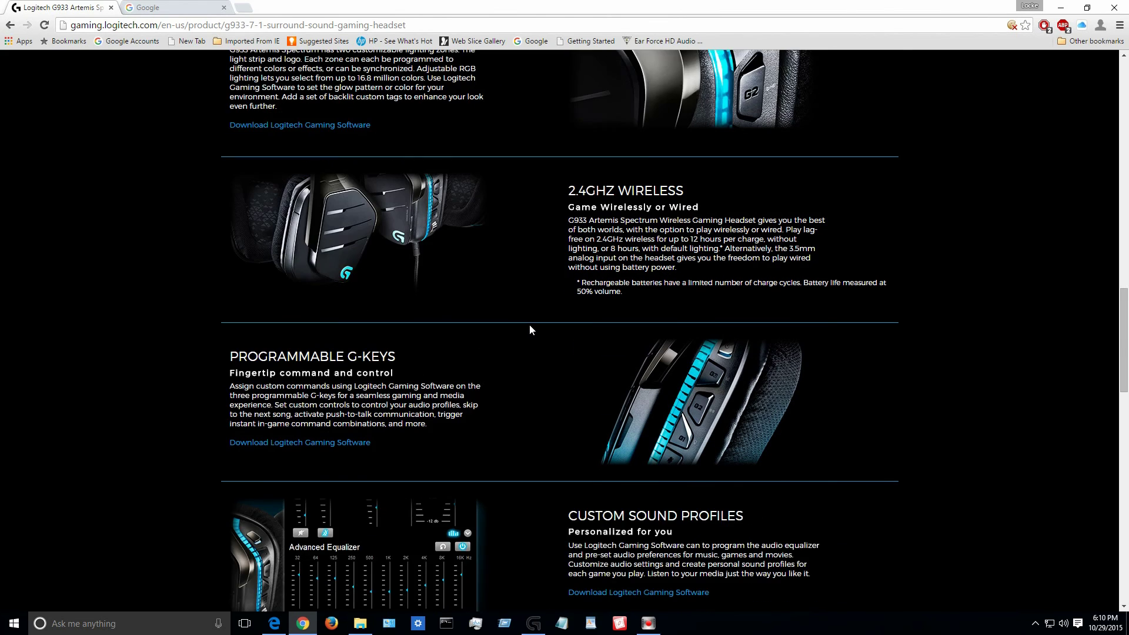
scroll(529, 327, "down", 2)
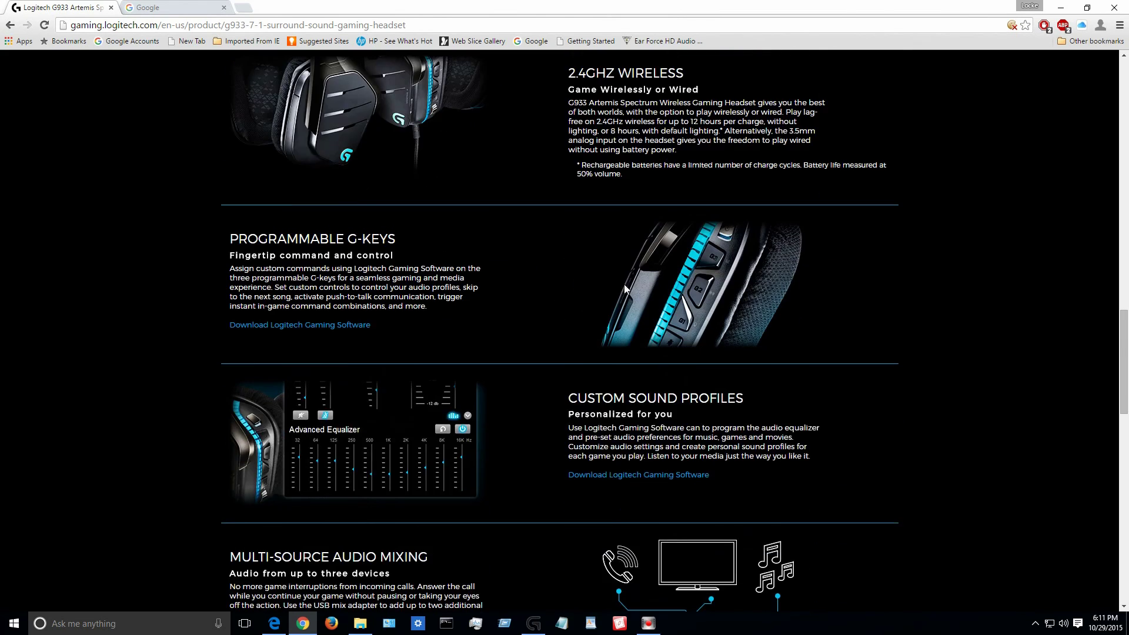
scroll(562, 308, "down", 2)
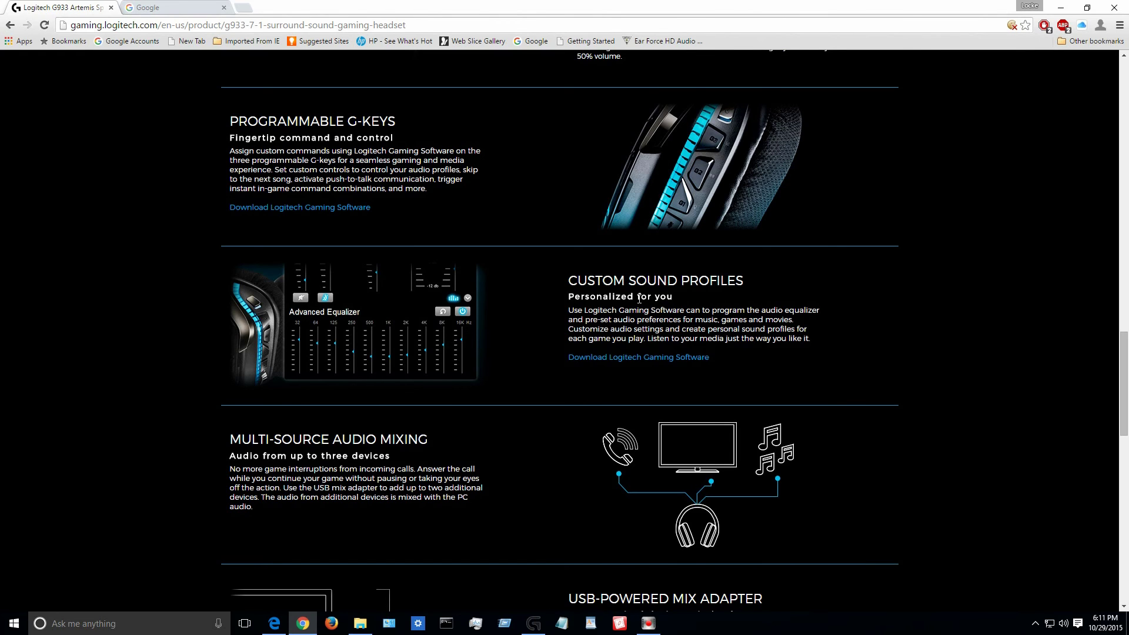
scroll(630, 298, "down", 3)
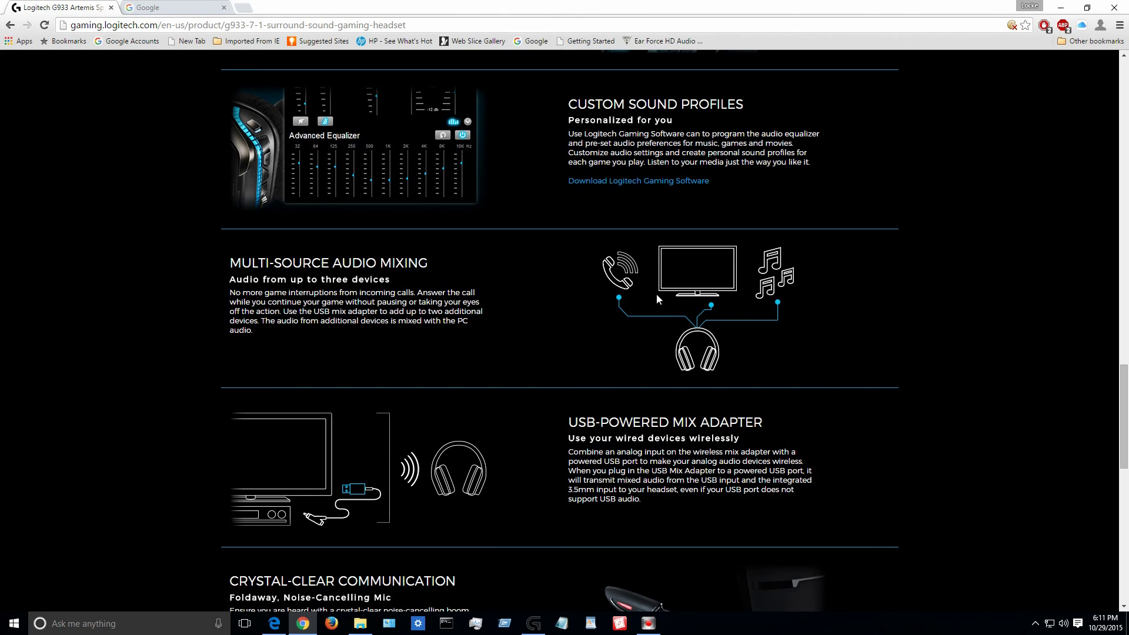
Step: Scroll past Crystal-Clear Communication and Long-Term Comfort to the start of Specifications
scroll(653, 296, "down", 3)
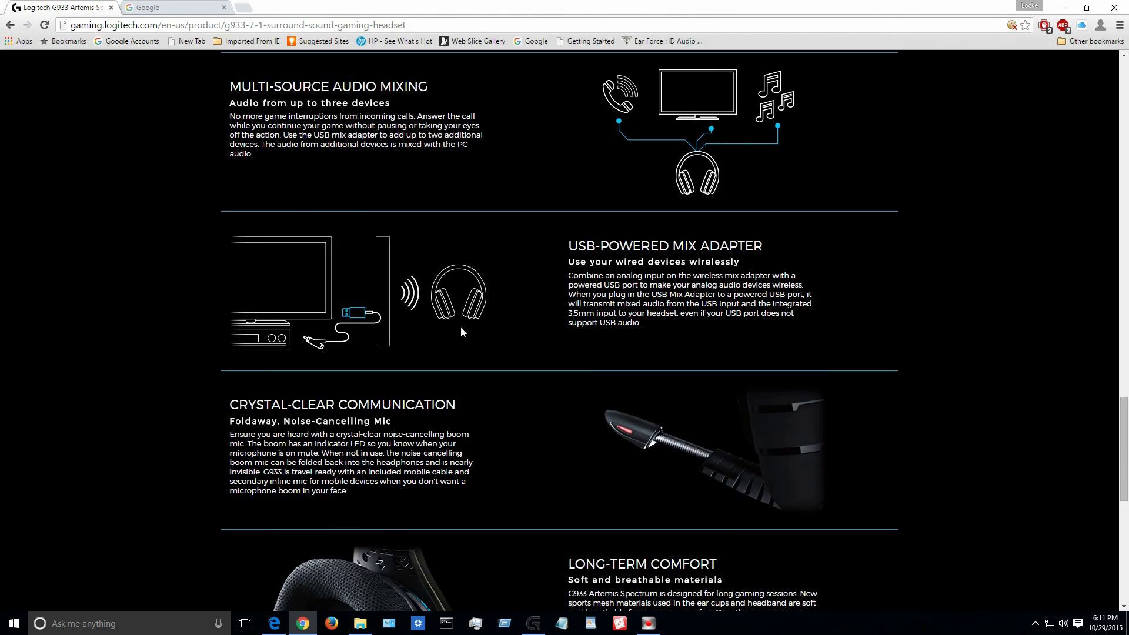
scroll(438, 332, "down", 2)
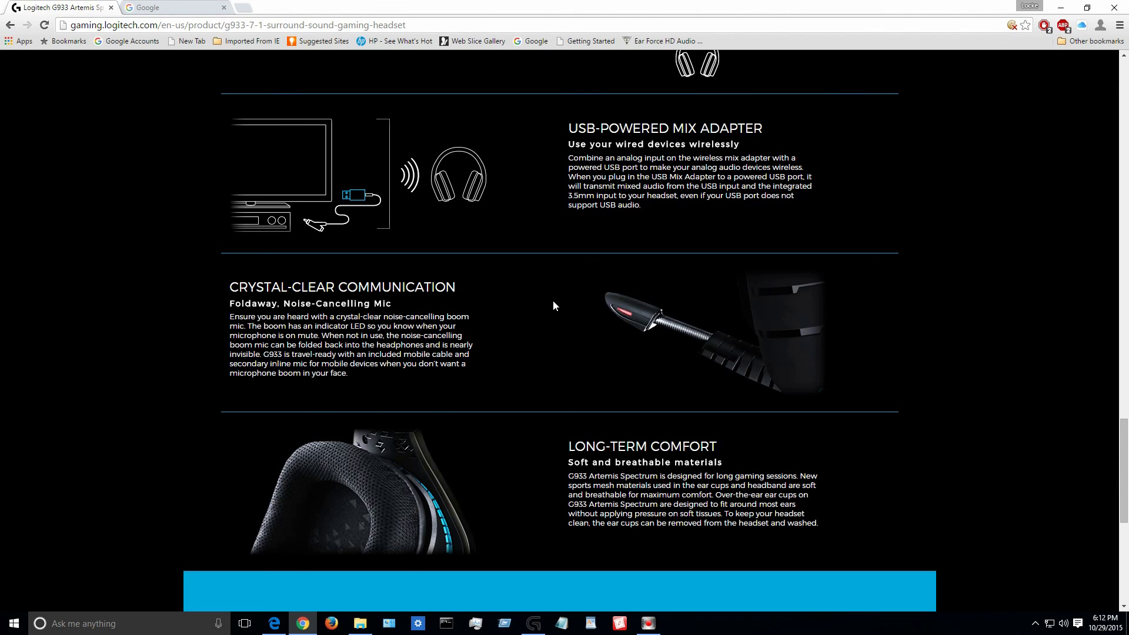
scroll(553, 306, "down", 2)
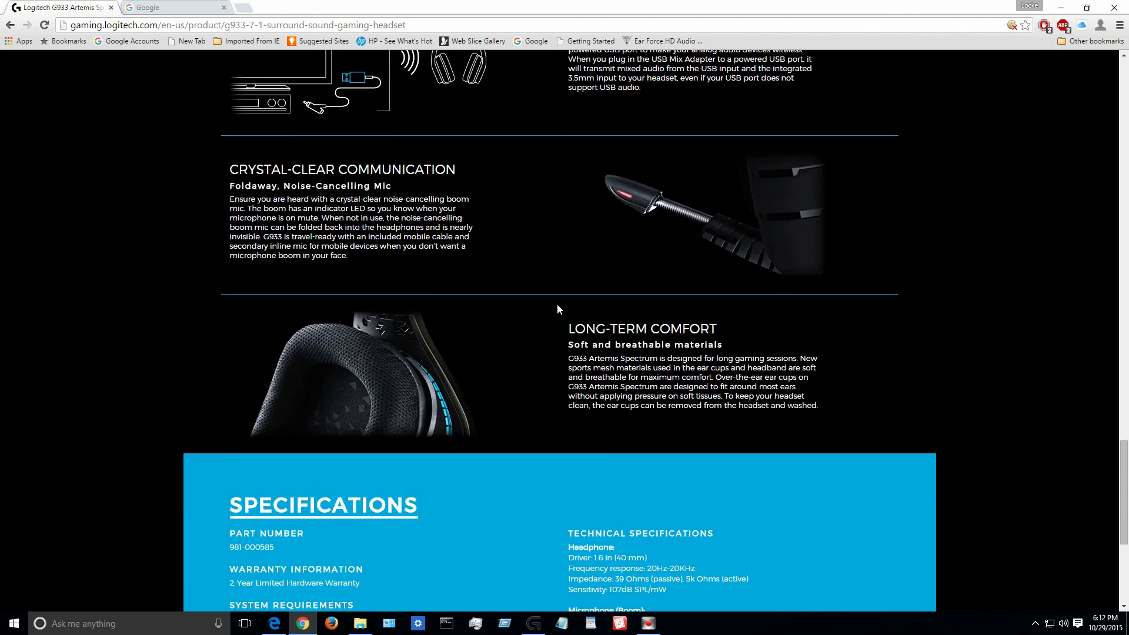
Step: Scroll further down the G933 page
scroll(553, 306, "down", 5)
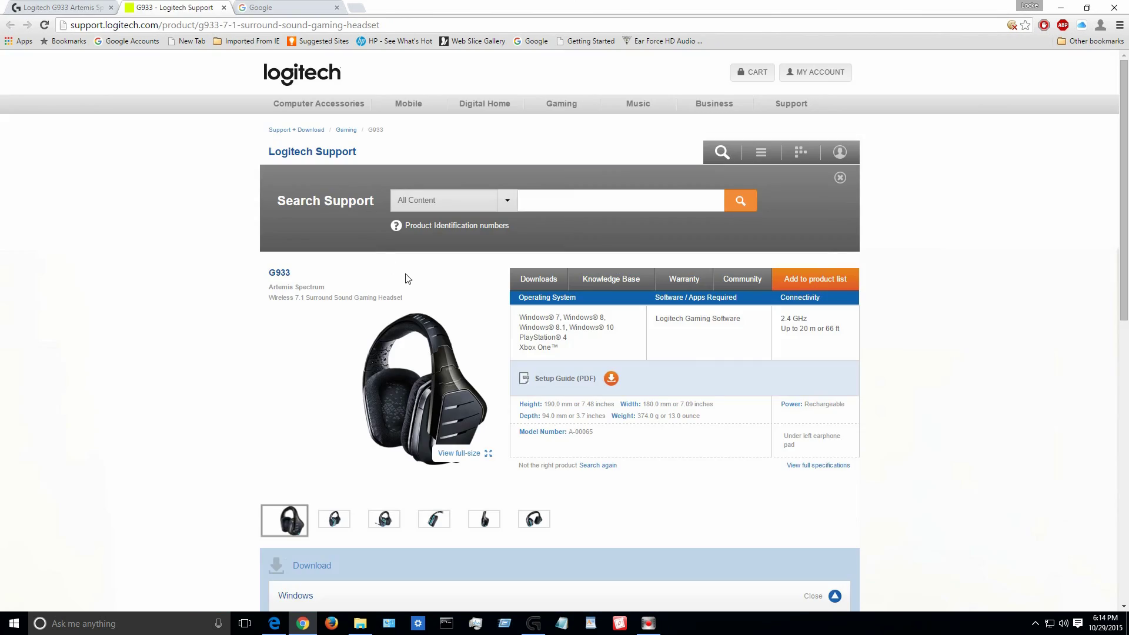